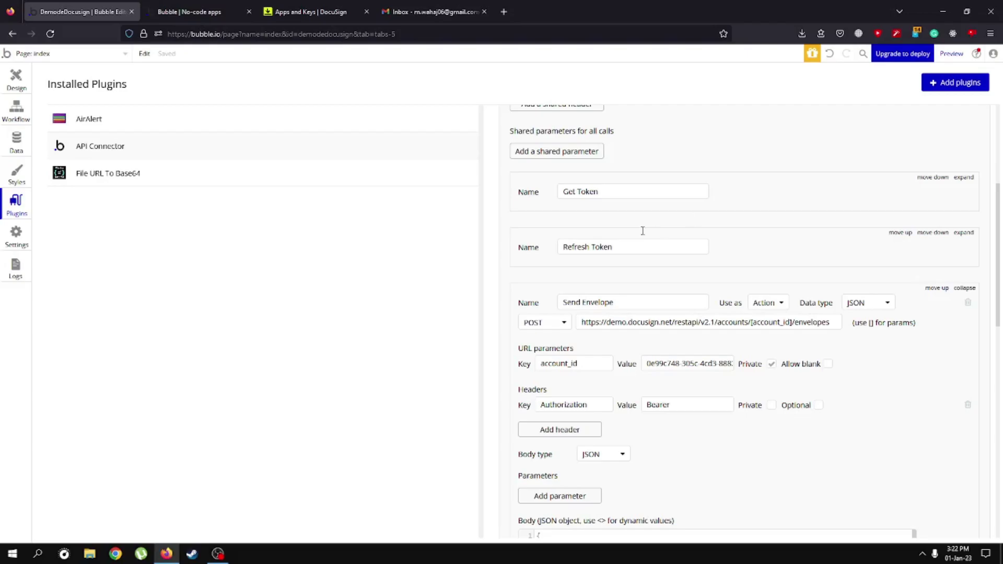
# Look over DocuSign's Apps and Keys page and the Send Envelope call's settings in the API Connector
pyautogui.click(311, 12)
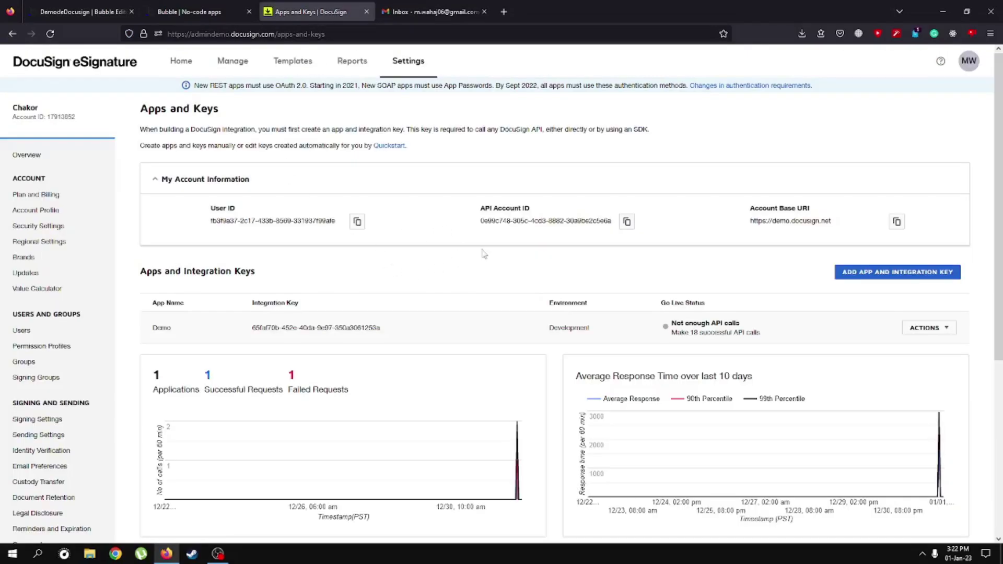
pyautogui.click(89, 8)
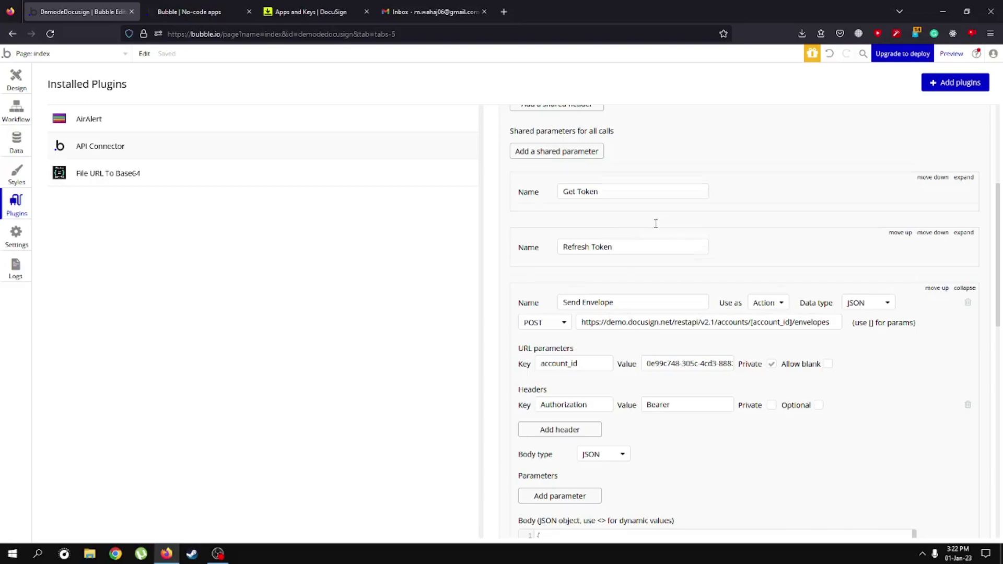
pyautogui.scroll(-2, 655, 223)
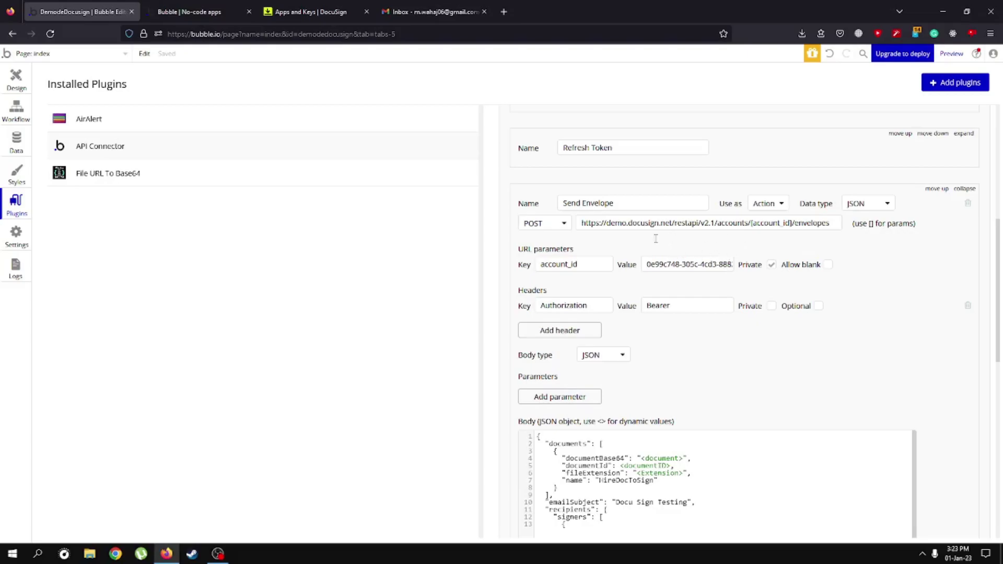
pyautogui.scroll(-6, 644, 369)
pyautogui.scroll(-4, 574, 417)
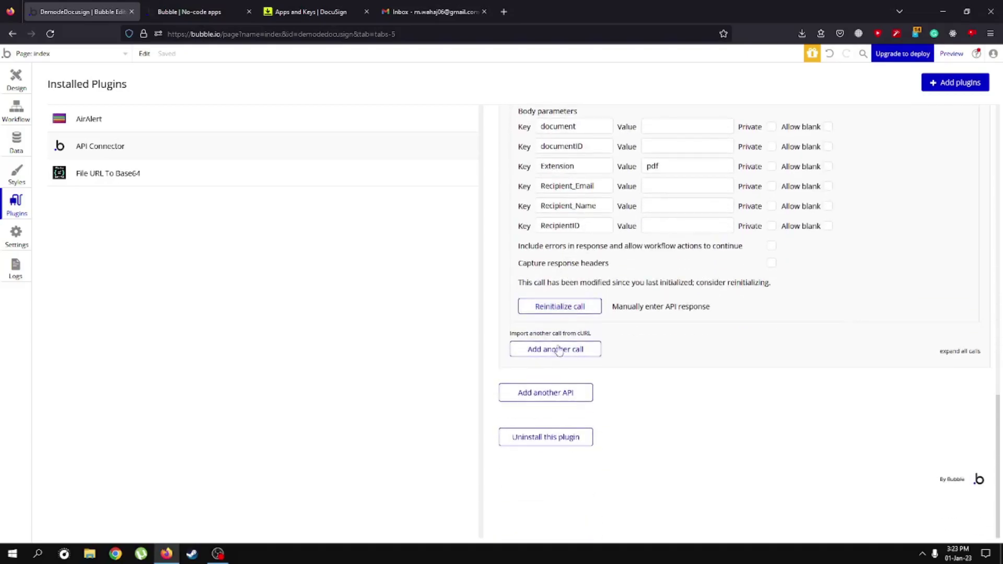
pyautogui.scroll(8, 636, 349)
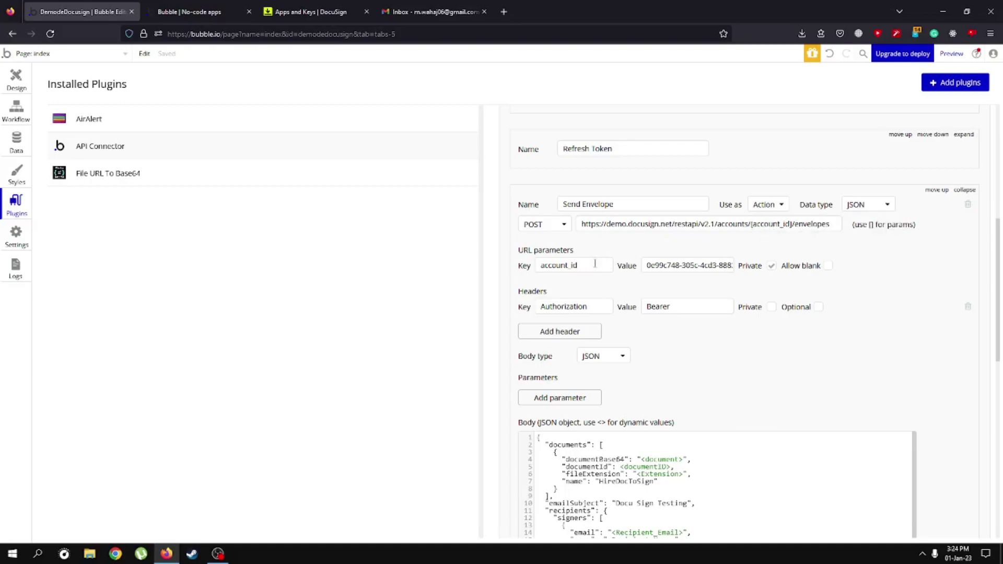
# Copy the API Account ID from DocuSign's Apps and Keys page and return to the Bubble editor
pyautogui.click(339, 7)
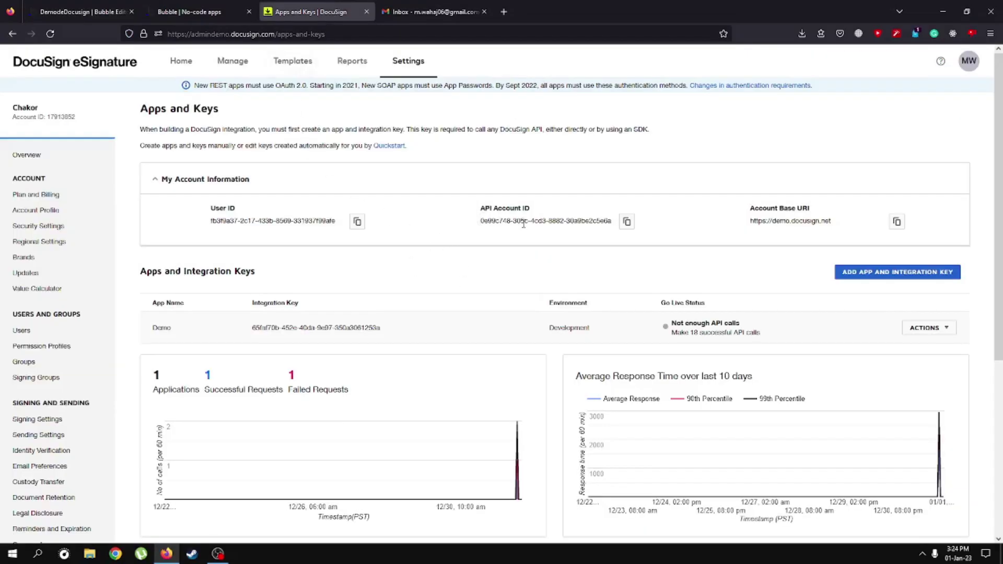
pyautogui.click(611, 222)
pyautogui.moveTo(611, 222); pyautogui.dragTo(481, 223)
pyautogui.click(497, 241)
pyautogui.click(626, 222)
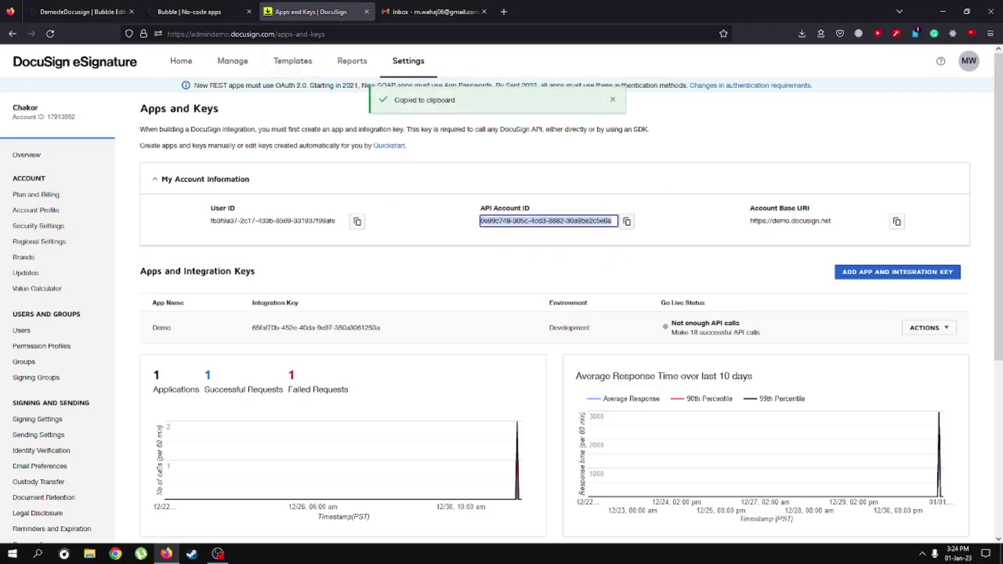
pyautogui.click(225, 8)
pyautogui.click(327, 8)
pyautogui.click(86, 9)
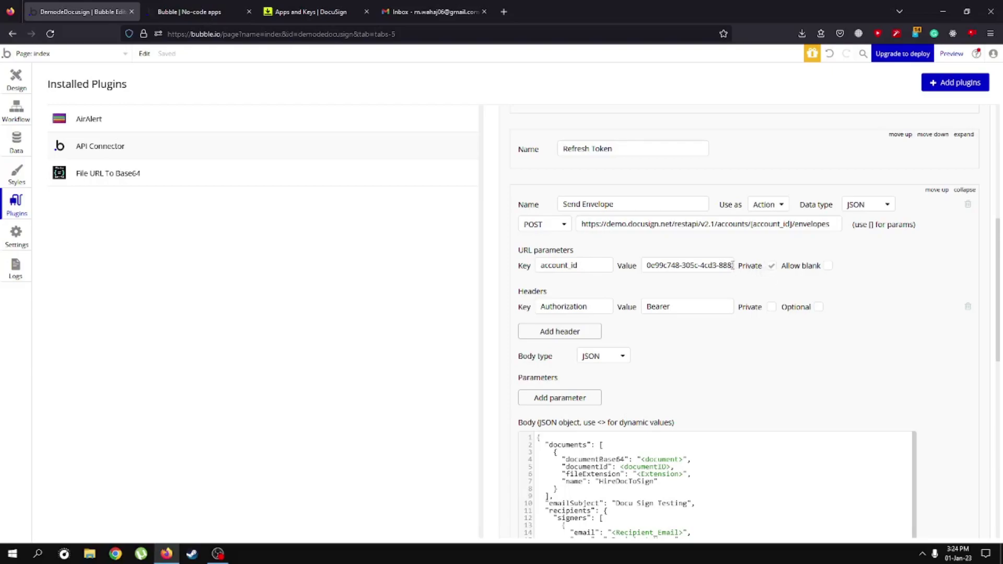
# Examine the Send Envelope call's account_id parameter, Authorization header, JSON body and body parameters
pyautogui.scroll(-2, 732, 266)
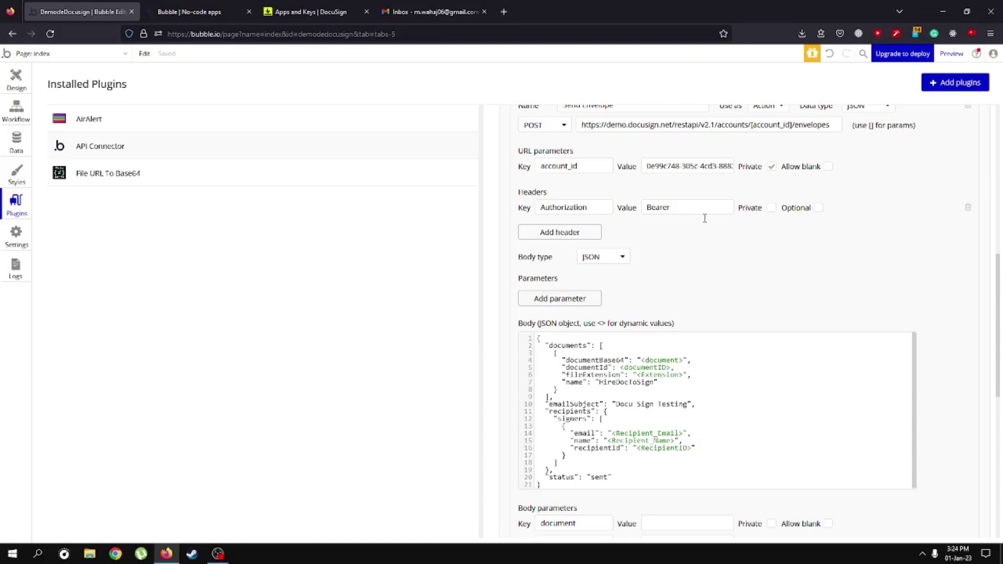
pyautogui.scroll(4, 703, 215)
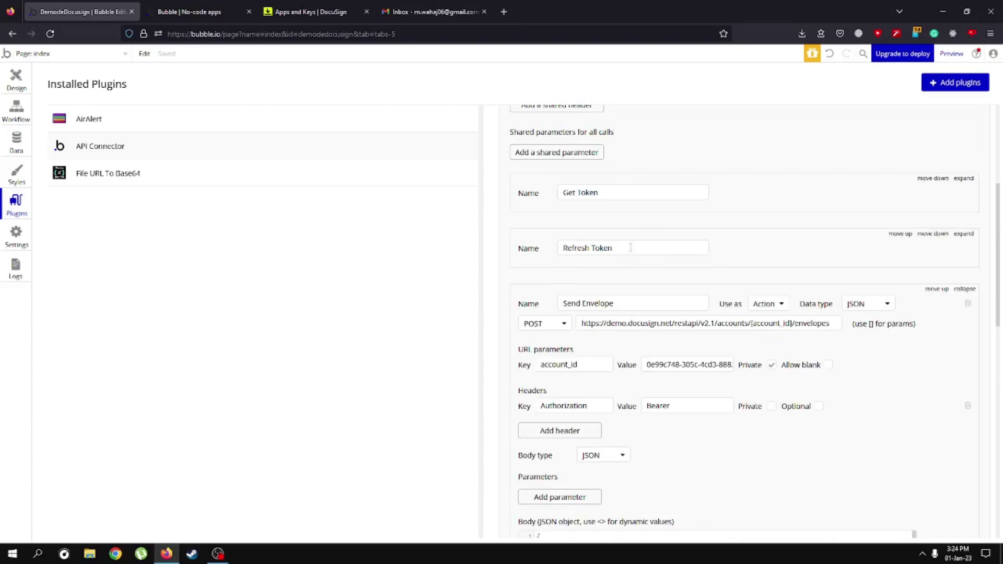
pyautogui.scroll(-2, 648, 250)
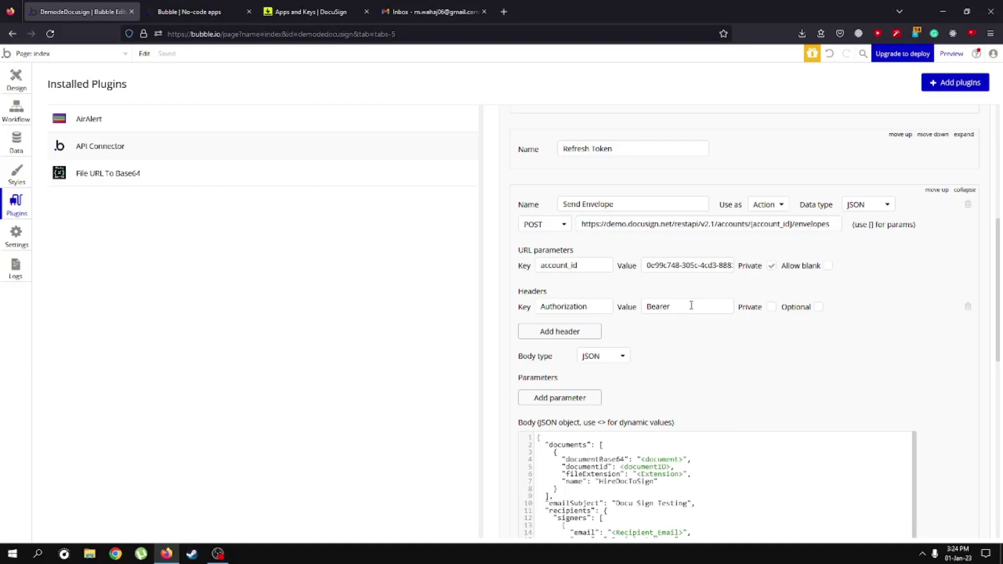
pyautogui.scroll(-2, 689, 300)
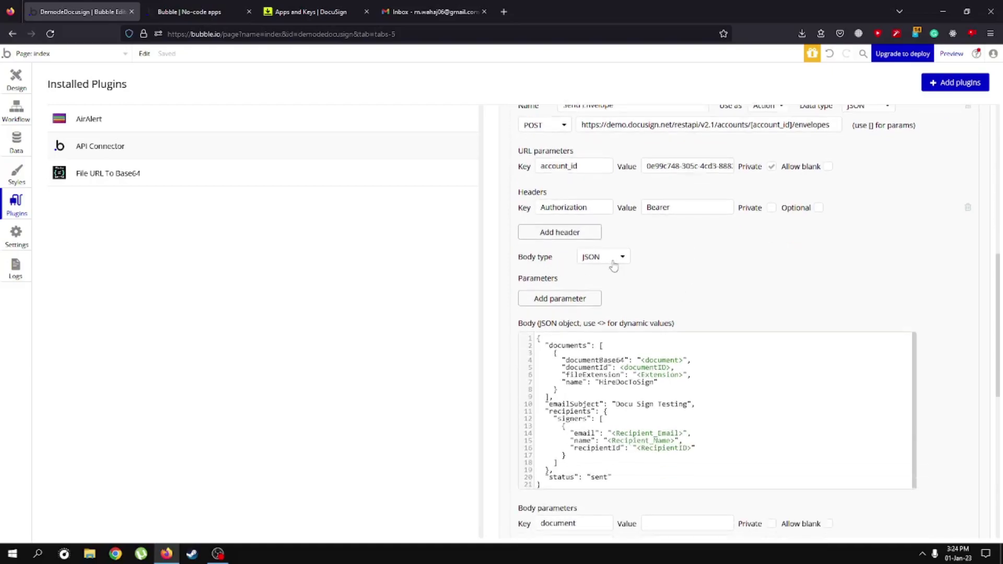
pyautogui.scroll(-2, 637, 259)
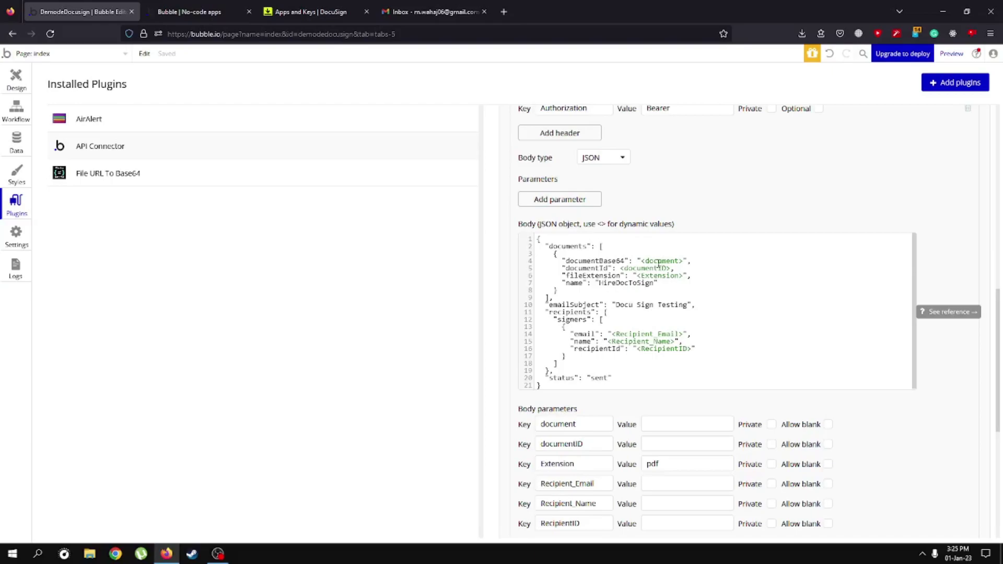
pyautogui.scroll(-2, 671, 364)
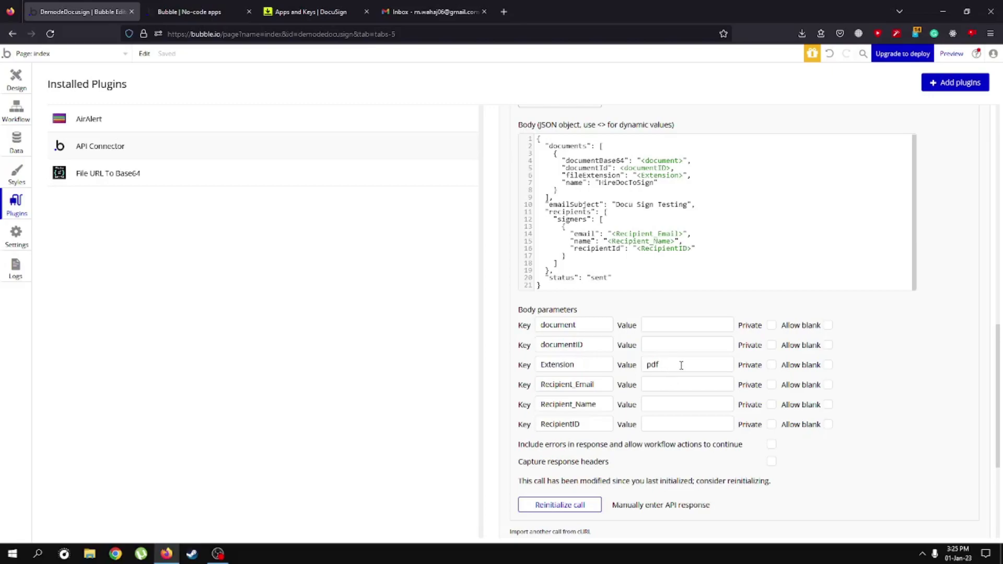
pyautogui.scroll(2, 674, 366)
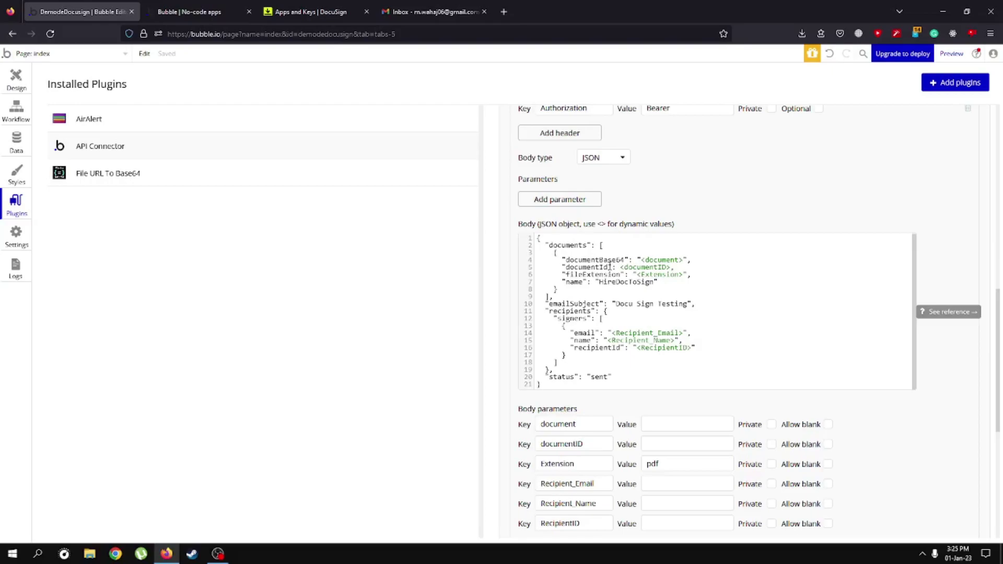
# Change the document's name value in the Send Envelope JSON body to "Sample NDA"
pyautogui.scroll(-2, 648, 455)
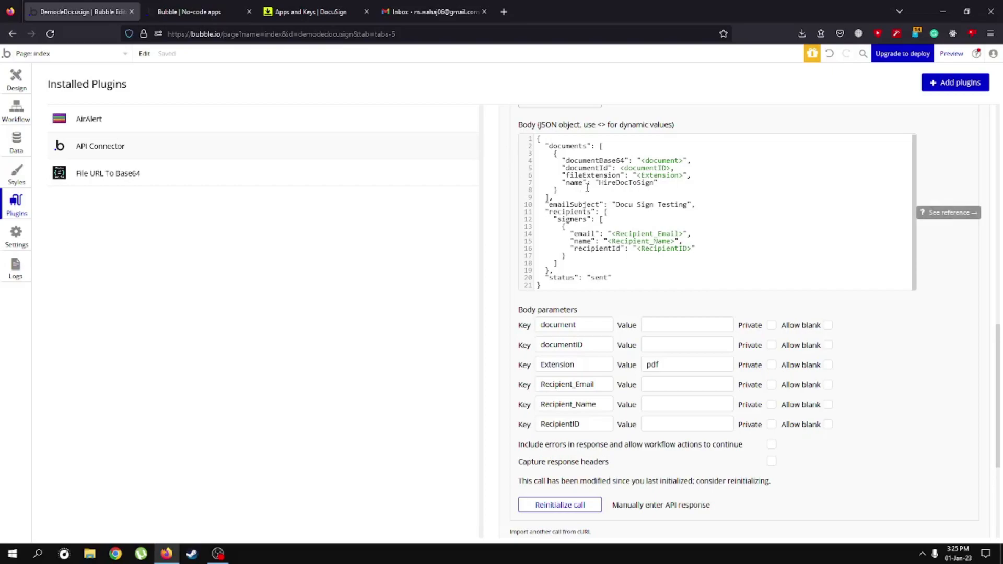
pyautogui.click(654, 183)
pyautogui.press('BackSpace')
pyautogui.press('BackSpace')
pyautogui.press('BackSpace')
pyautogui.press('BackSpace')
pyautogui.press('BackSpace')
pyautogui.press('BackSpace')
pyautogui.press('BackSpace')
pyautogui.press('BackSpace')
pyautogui.press('BackSpace')
pyautogui.press('BackSpace')
pyautogui.press('BackSpace')
pyautogui.press('BackSpace')
pyautogui.press('BackSpace')
pyautogui.write('Sample N')
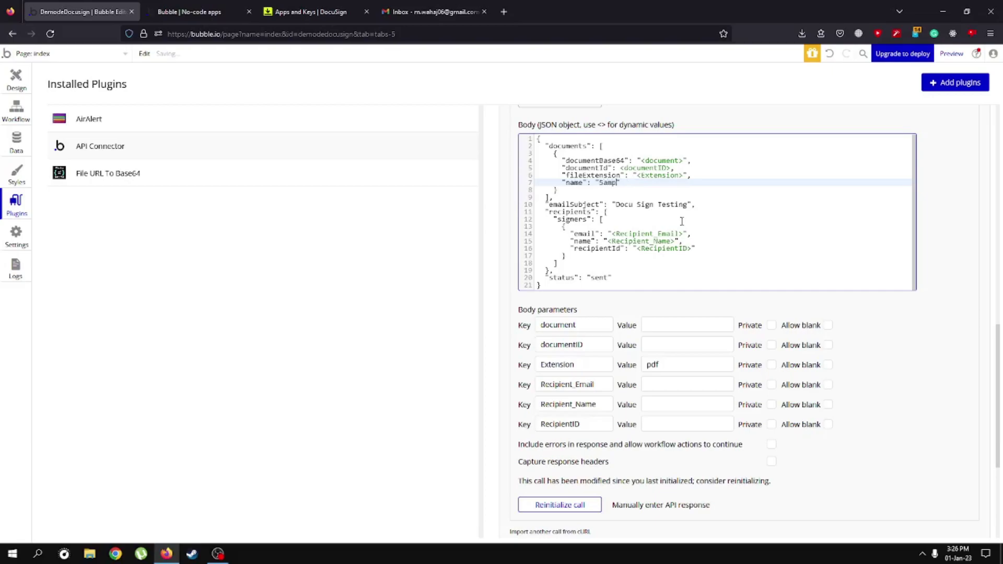
pyautogui.write('DA')
# Review the Send Envelope call from its endpoint and headers through the JSON body to the body parameters
pyautogui.scroll(2, 644, 287)
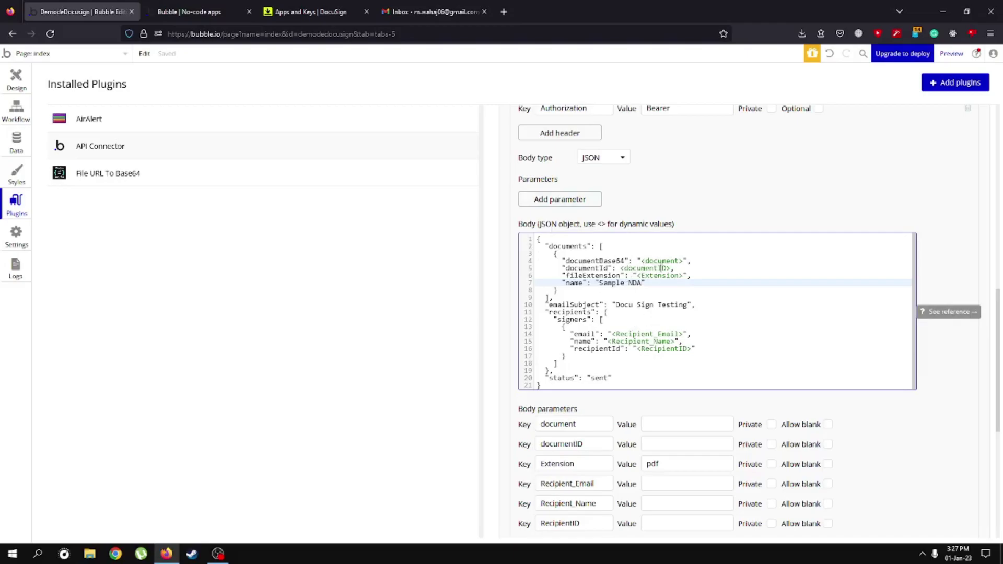
pyautogui.scroll(-4, 657, 368)
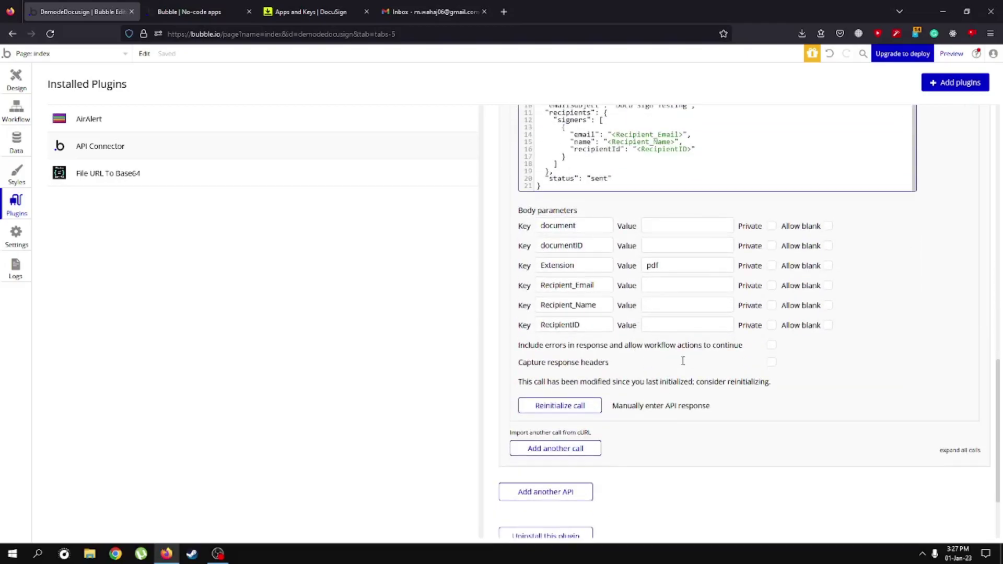
pyautogui.scroll(2, 683, 360)
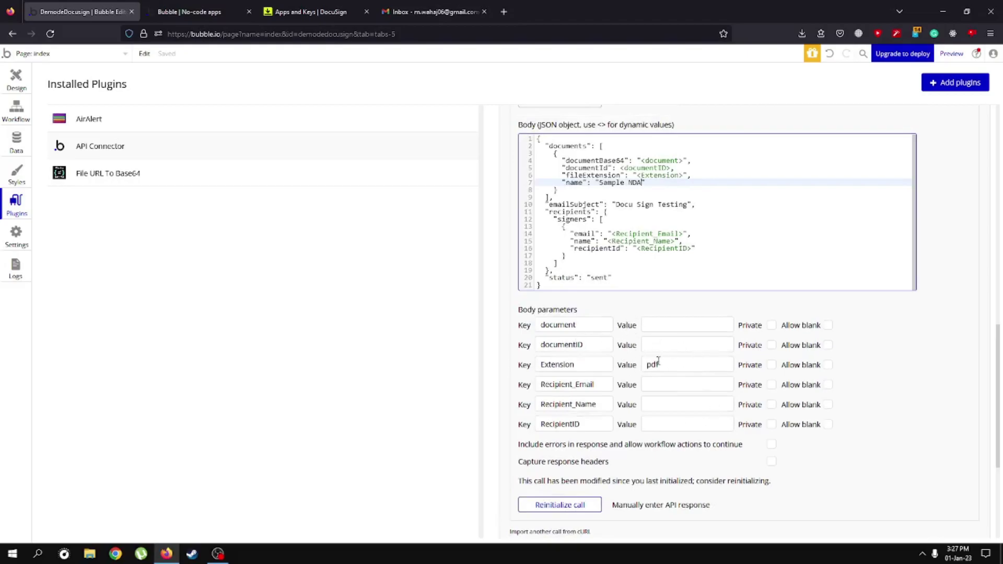
pyautogui.scroll(2, 679, 360)
pyautogui.scroll(4, 679, 306)
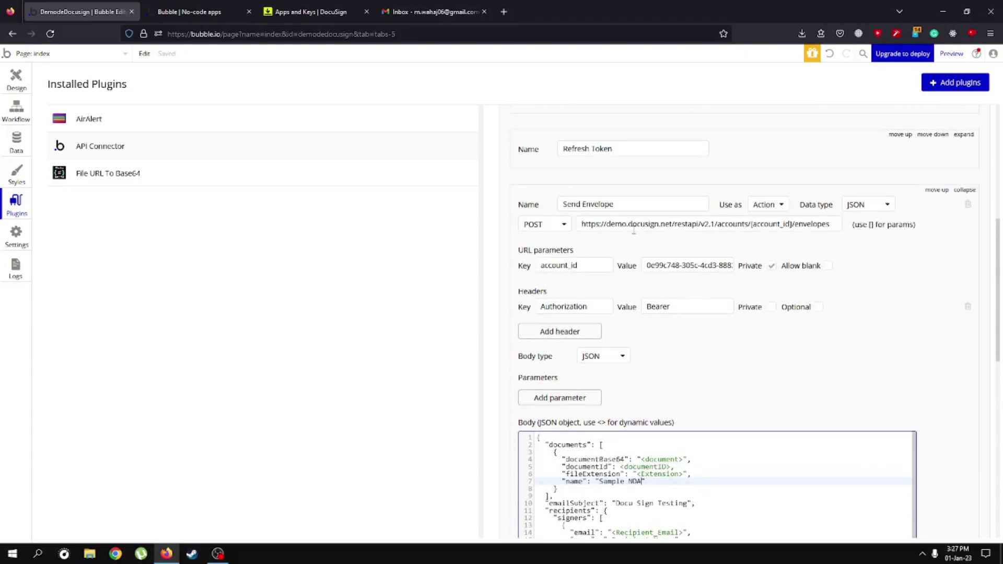
pyautogui.scroll(-4, 678, 282)
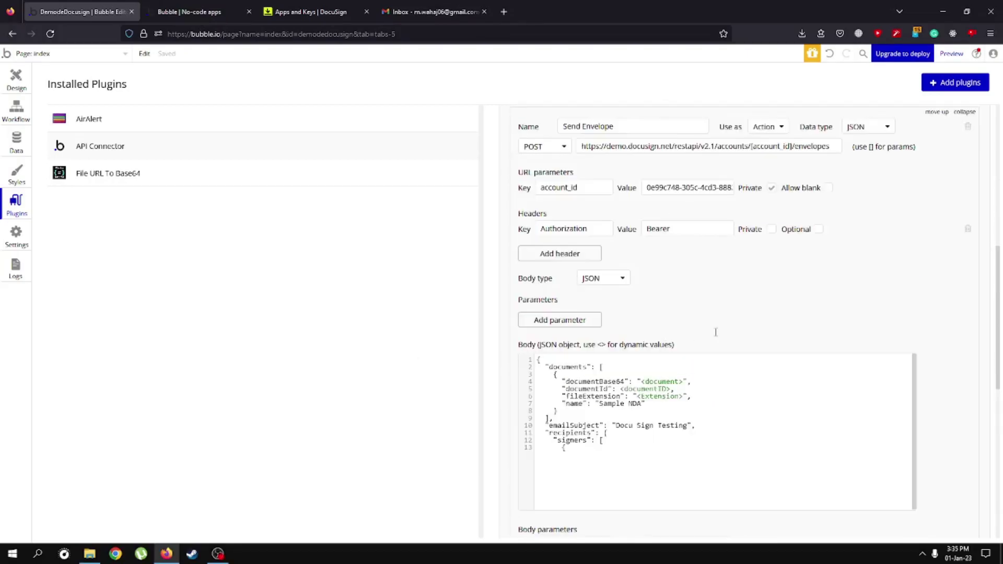
pyautogui.scroll(2, 710, 311)
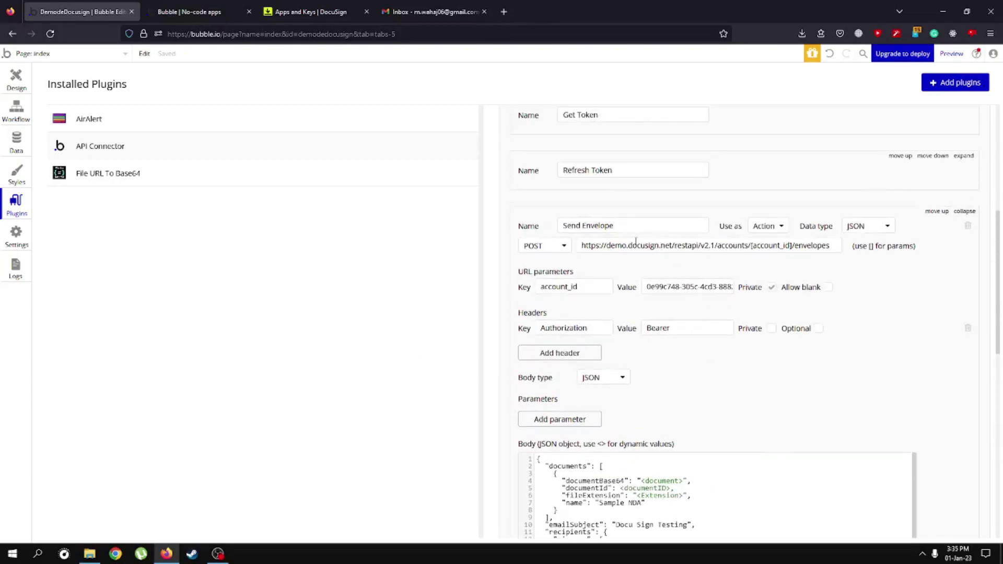
pyautogui.scroll(-4, 633, 273)
pyautogui.scroll(-5, 634, 273)
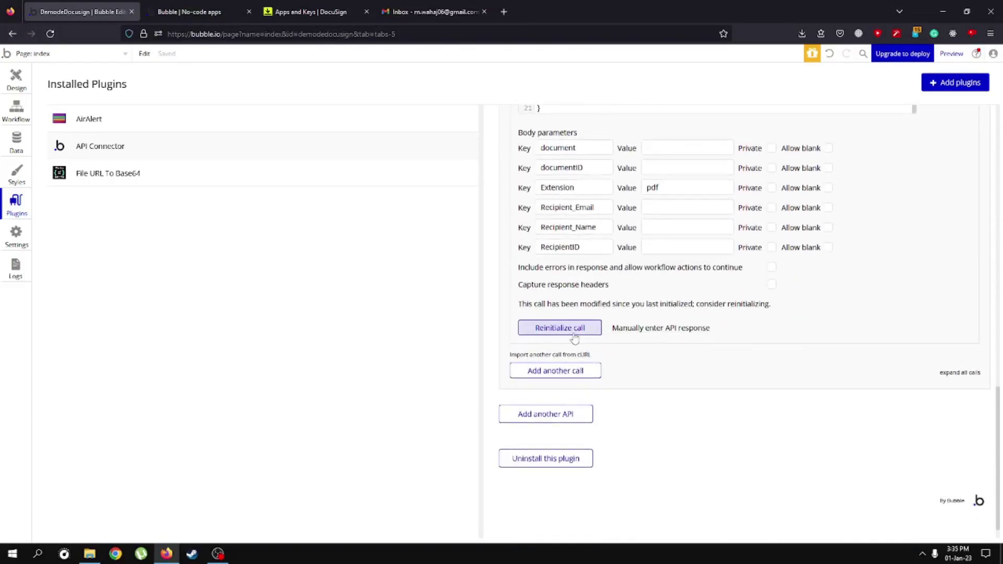
# Open the Send Envelope call's manual API response, check its envelopeId and uri entries, and save it
pyautogui.click(643, 330)
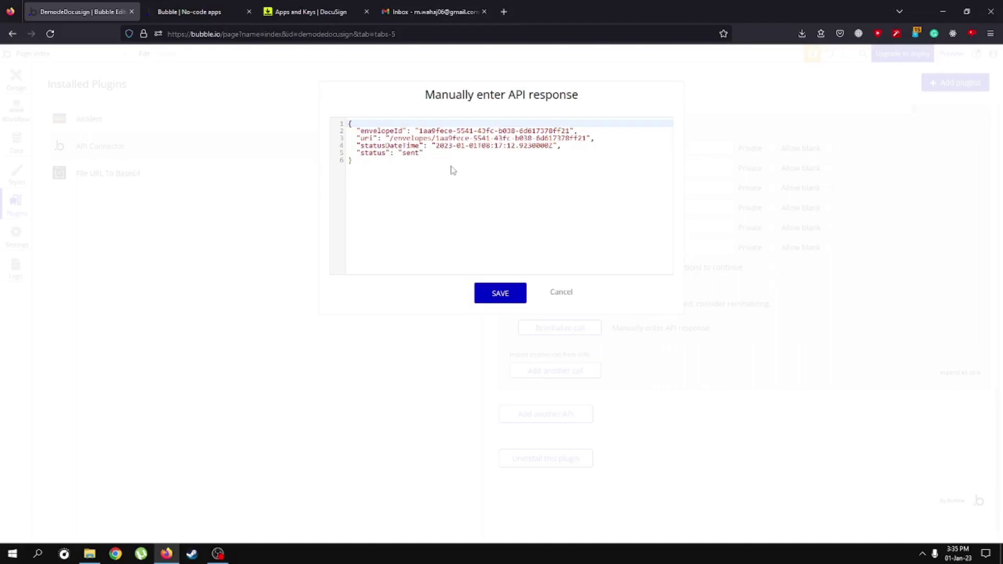
pyautogui.moveTo(420, 130); pyautogui.dragTo(586, 138)
pyautogui.click(537, 187)
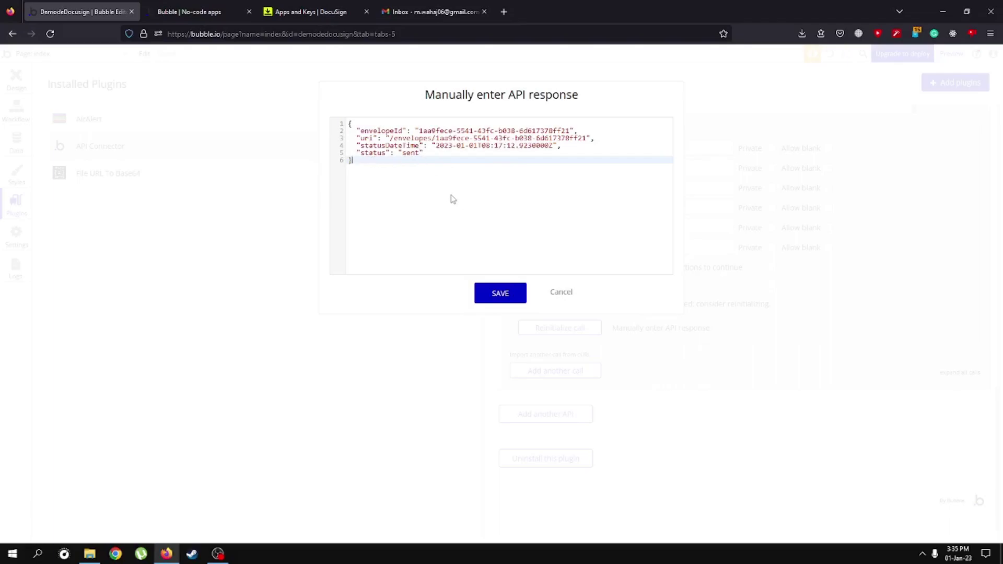
pyautogui.moveTo(419, 131); pyautogui.dragTo(571, 131)
pyautogui.click(570, 174)
pyautogui.click(519, 294)
pyautogui.click(520, 309)
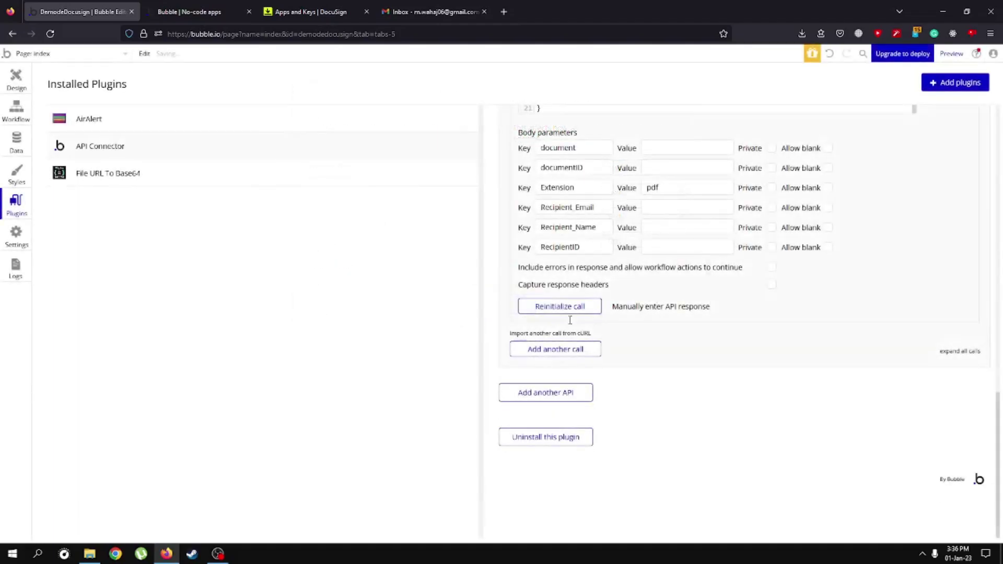
# Check the documentBase64 entry in the JSON body and open the File URL To Base64 plugin's details
pyautogui.scroll(4, 628, 329)
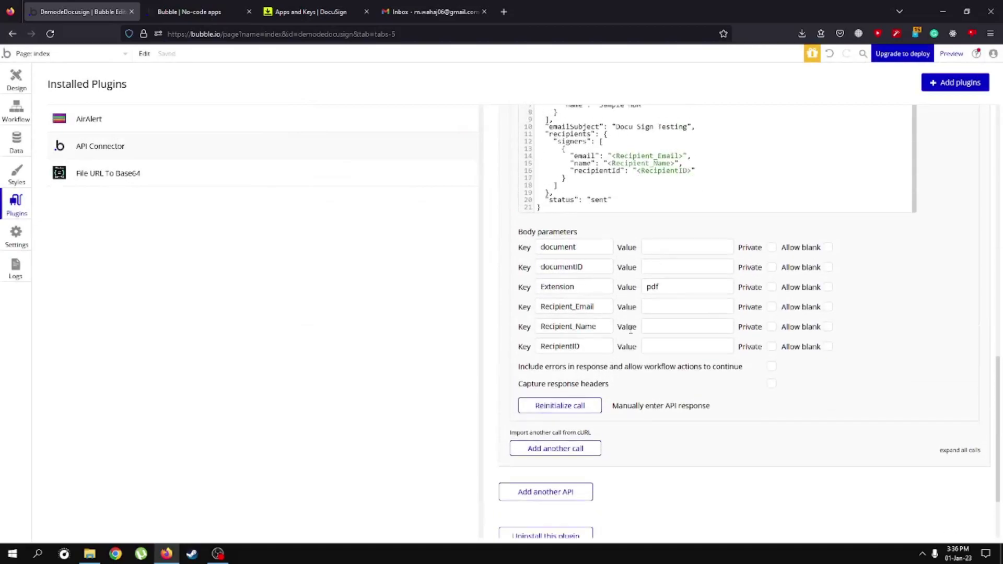
pyautogui.scroll(2, 639, 313)
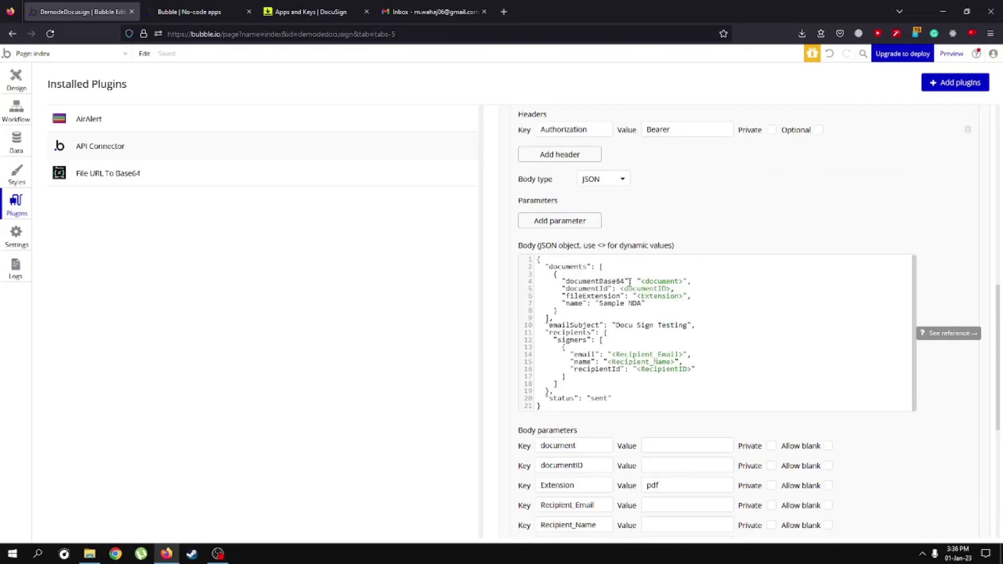
pyautogui.click(105, 178)
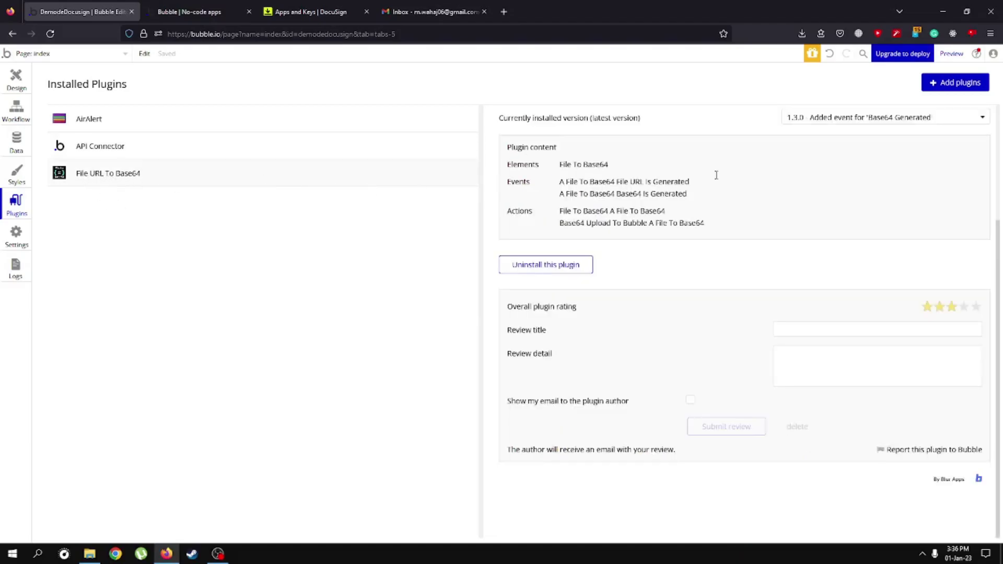
# Search the plugin library for "base64" and locate the File URL to Base64 plugin
pyautogui.click(953, 83)
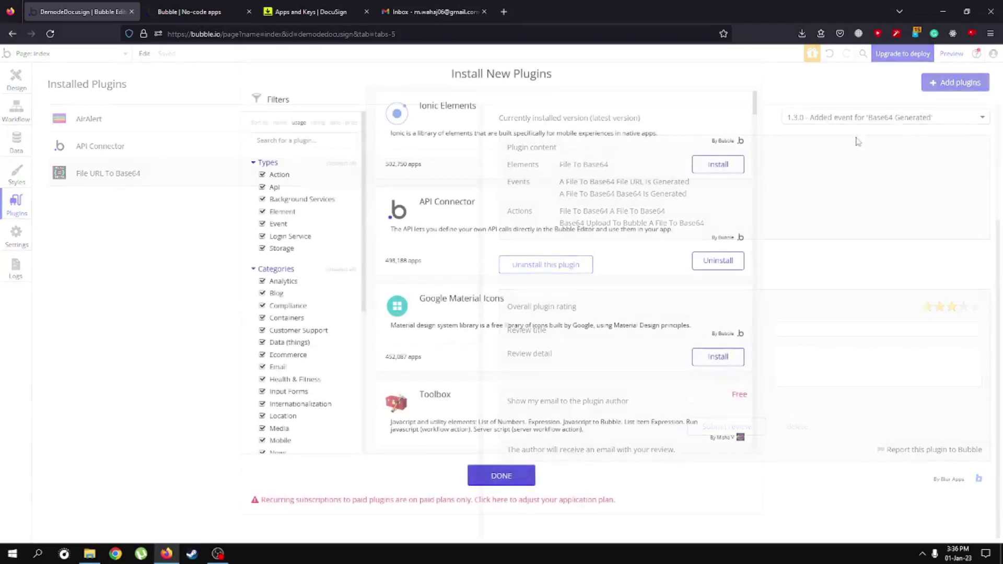
pyautogui.click(316, 138)
pyautogui.write('base')
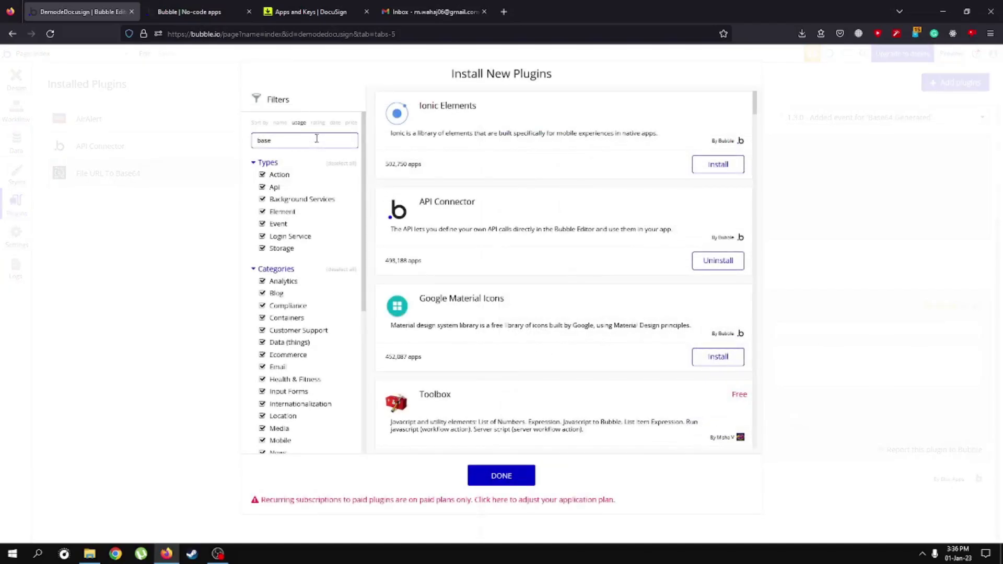
pyautogui.write('64')
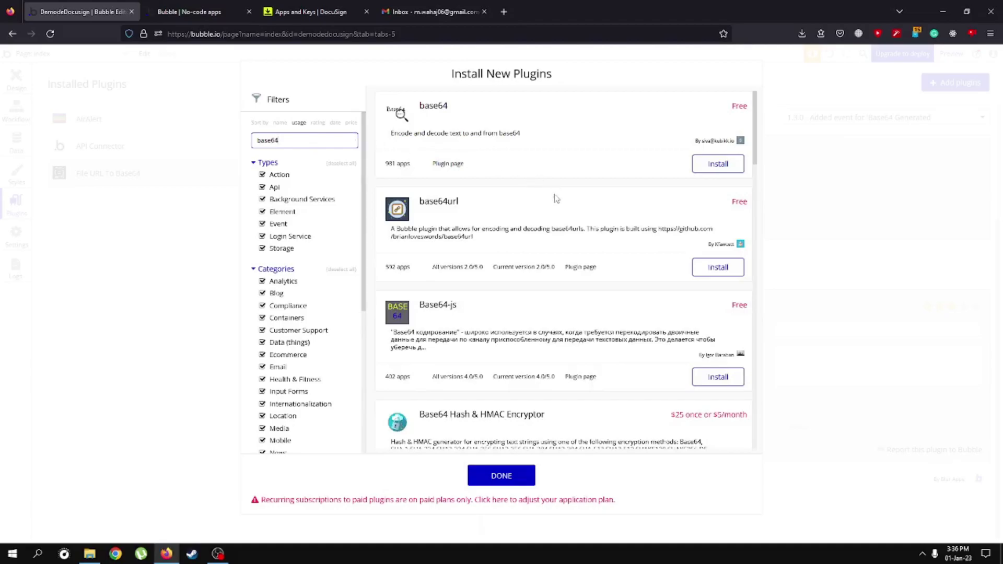
pyautogui.scroll(-5, 559, 209)
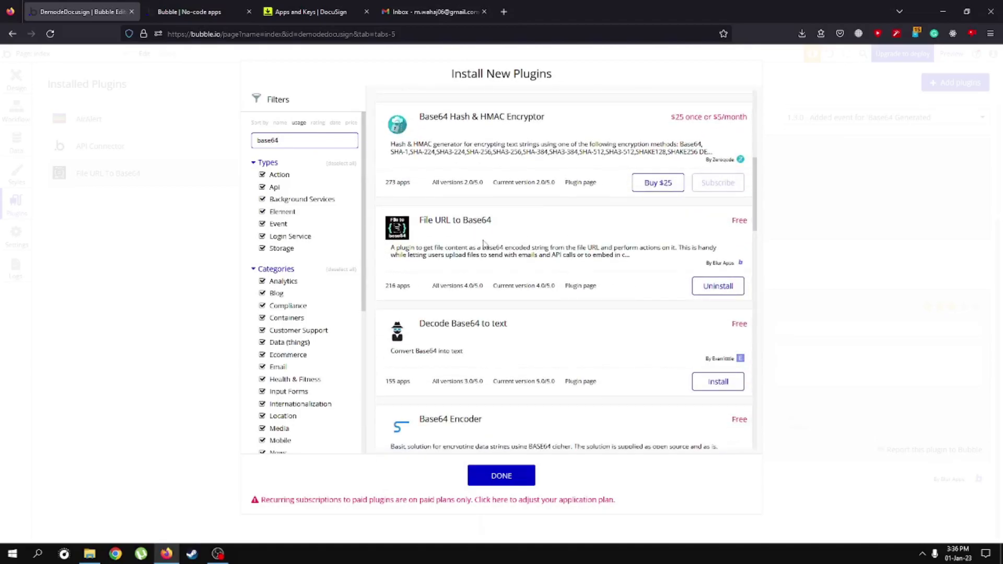
pyautogui.scroll(5, 486, 230)
pyautogui.scroll(-7, 486, 197)
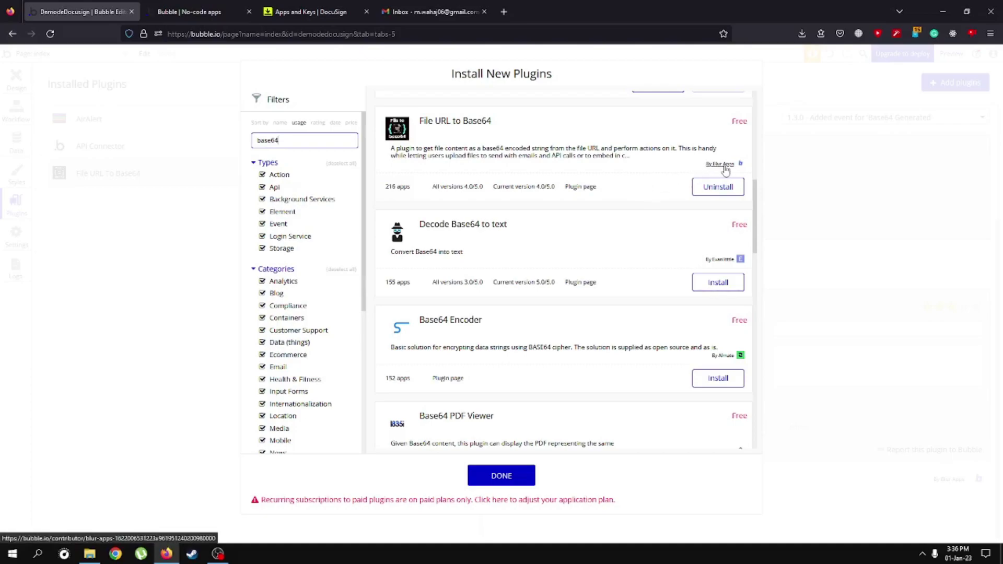
# Close the plugin library and open the index page's design
pyautogui.click(525, 477)
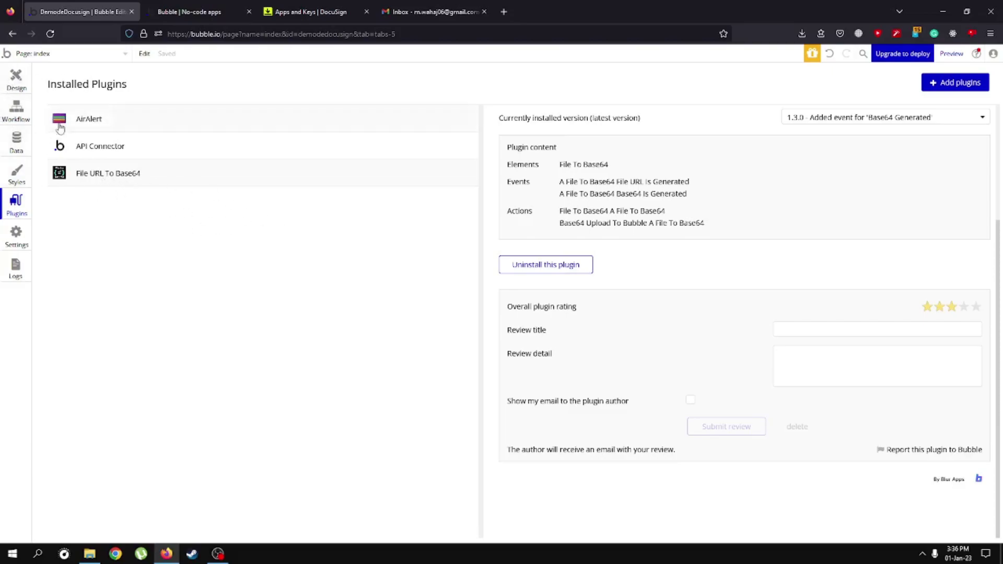
pyautogui.click(17, 81)
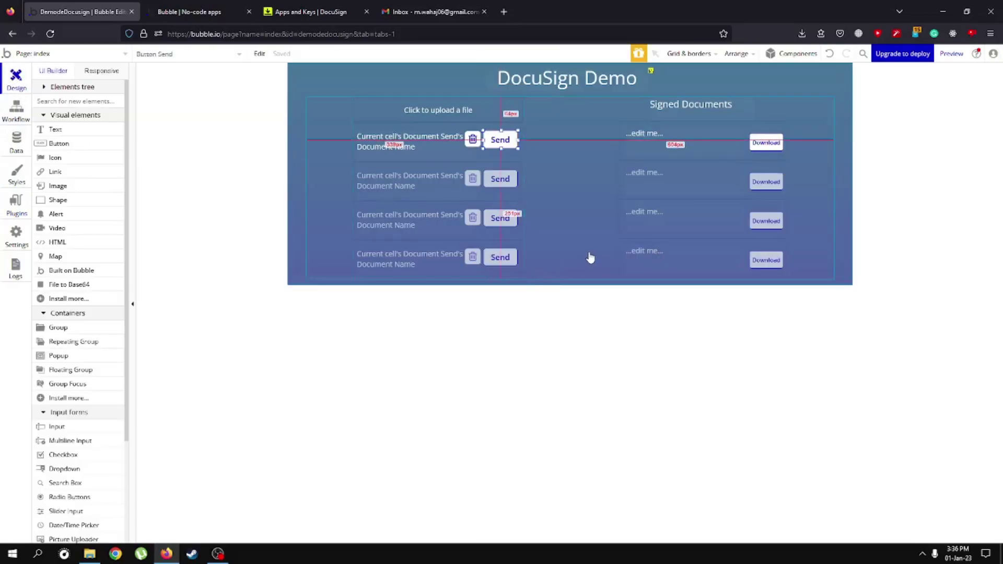
pyautogui.click(576, 224)
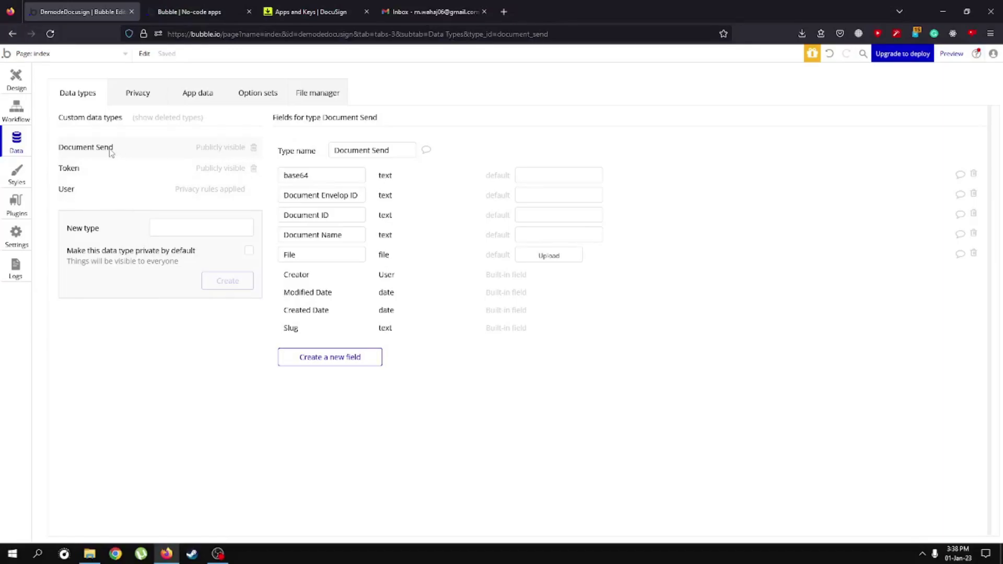
# Review the fields of the Token and Document Send data types, including the envelope ID and base64 fields
pyautogui.click(65, 172)
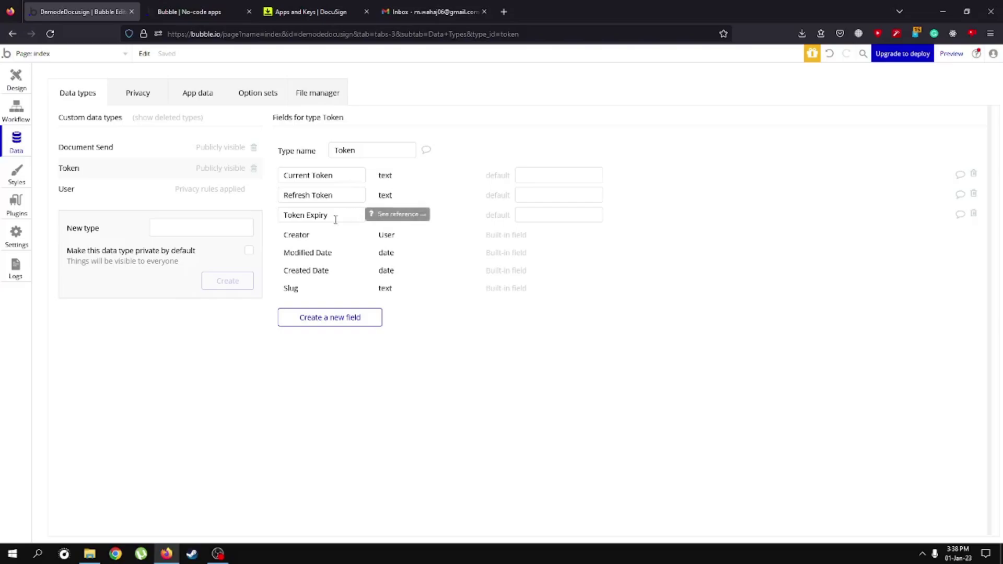
pyautogui.click(79, 151)
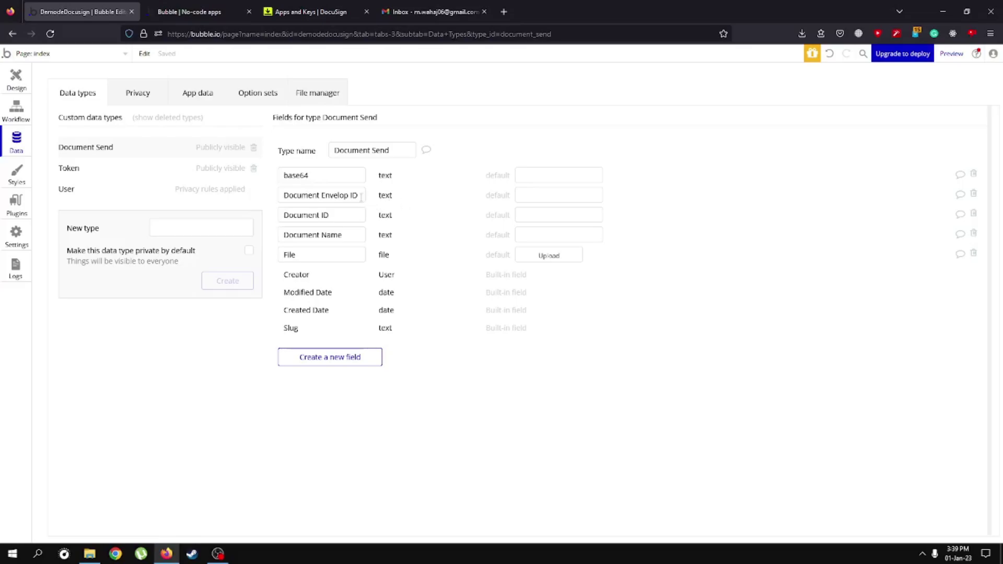
pyautogui.moveTo(362, 197)
pyautogui.moveTo(359, 175)
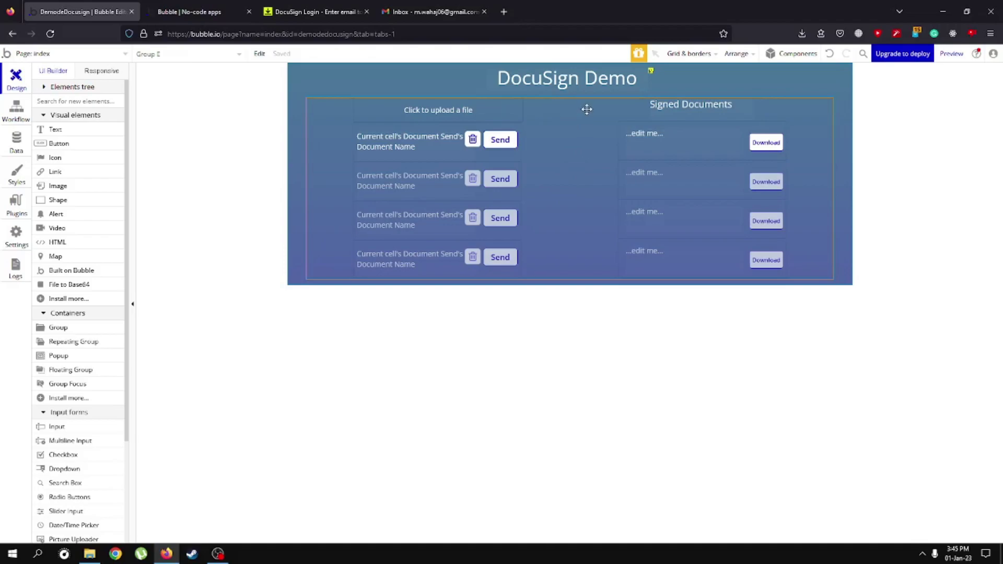
# Search the page's available elements for "base" and locate the File to Base64 element
pyautogui.click(650, 70)
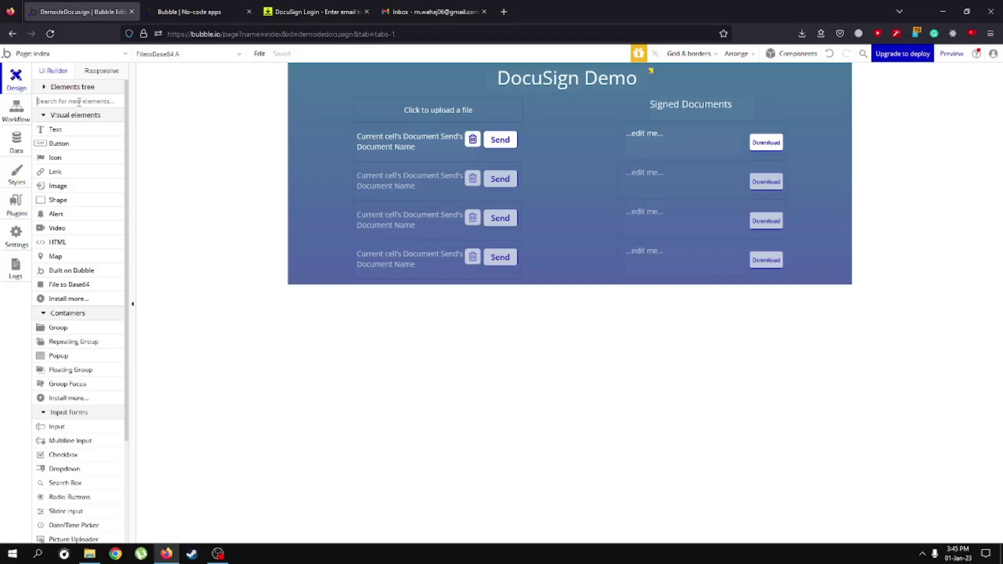
pyautogui.write('base')
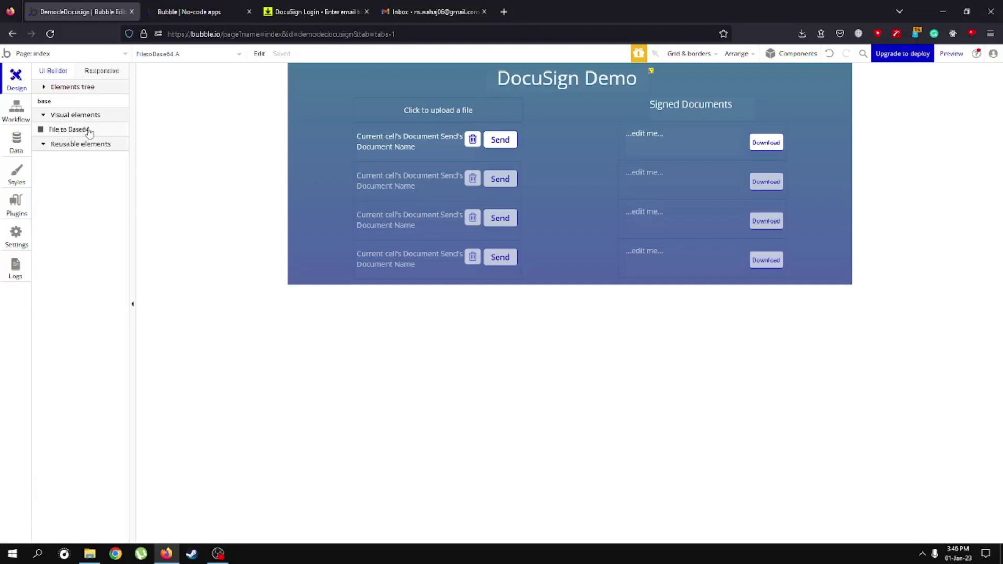
pyautogui.click(65, 131)
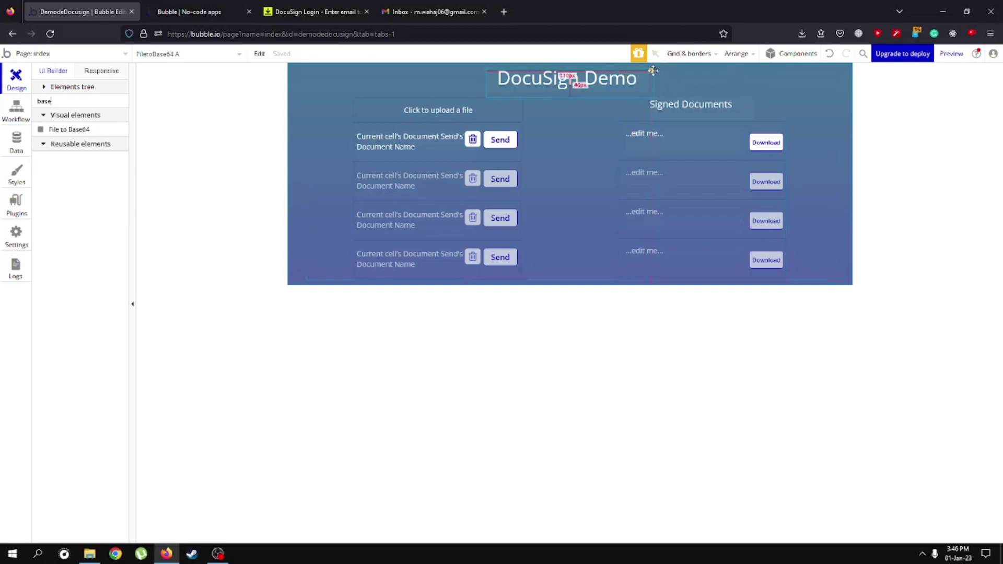
# Check the File URL source and the layout size of the FiletoBase64 A element beside the page title, and close its properties
pyautogui.click(652, 70)
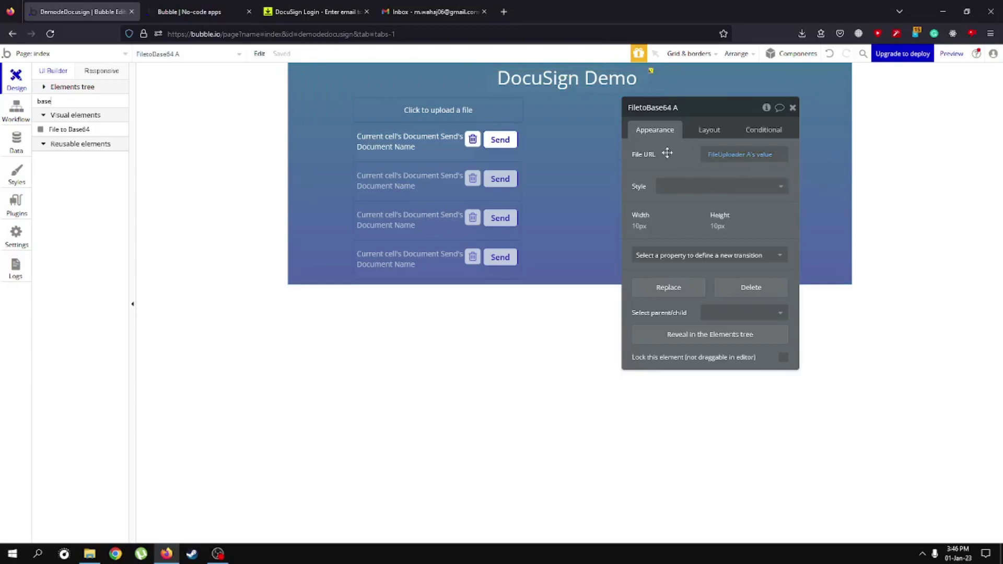
pyautogui.click(707, 130)
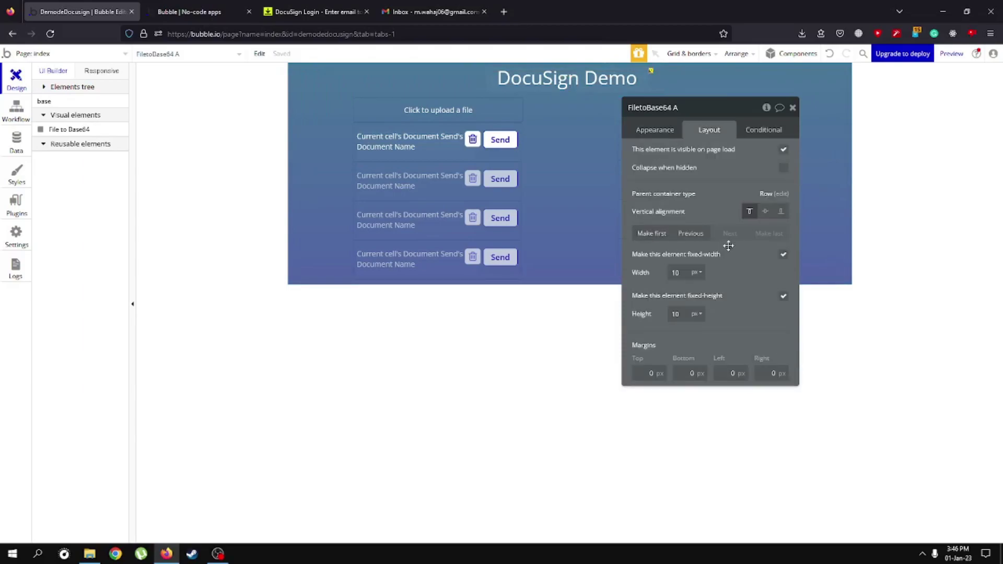
pyautogui.click(673, 272)
pyautogui.click(653, 135)
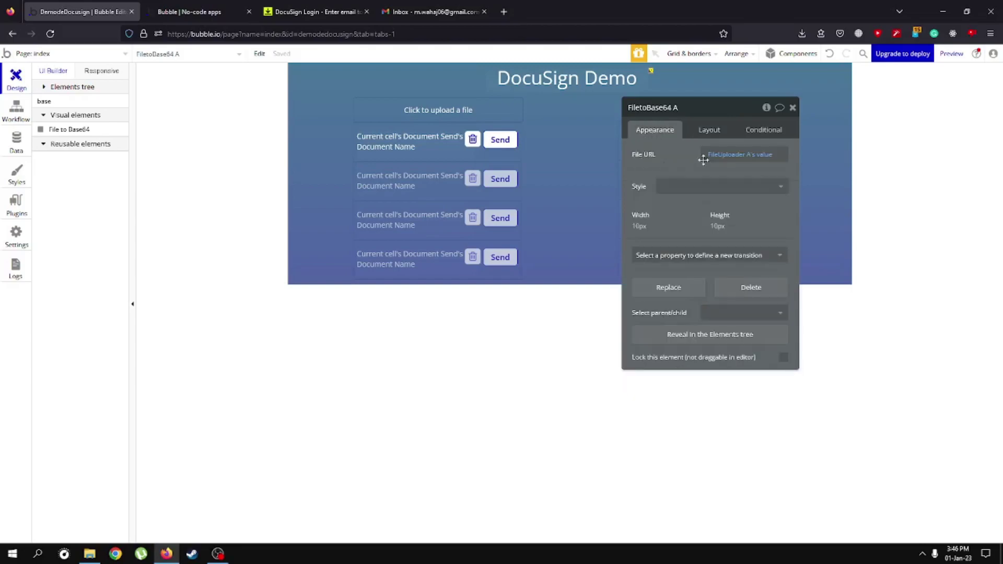
pyautogui.click(792, 108)
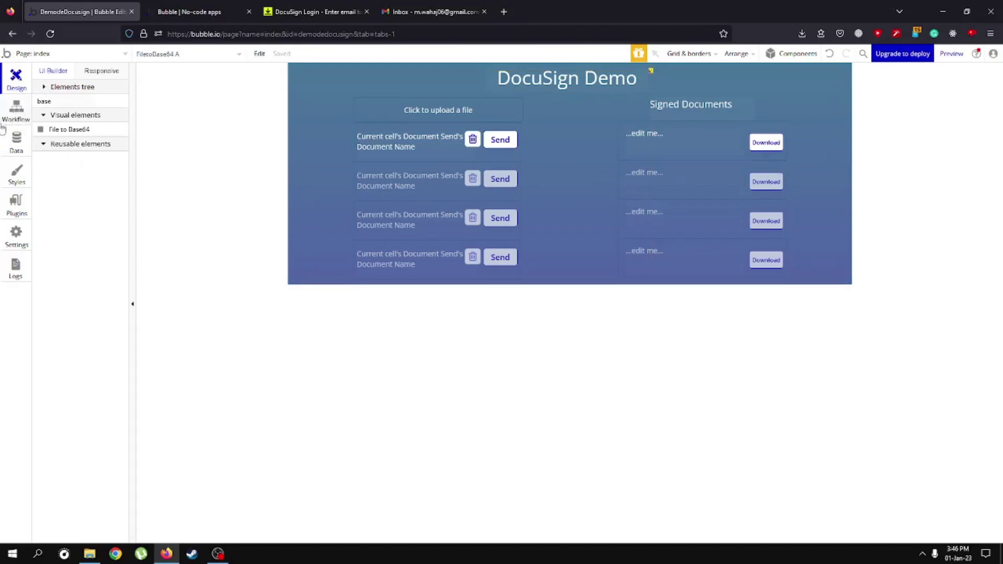
# Look up the input value change event type and review the Create a new Document Send action in the FileUploader A workflow
pyautogui.click(17, 111)
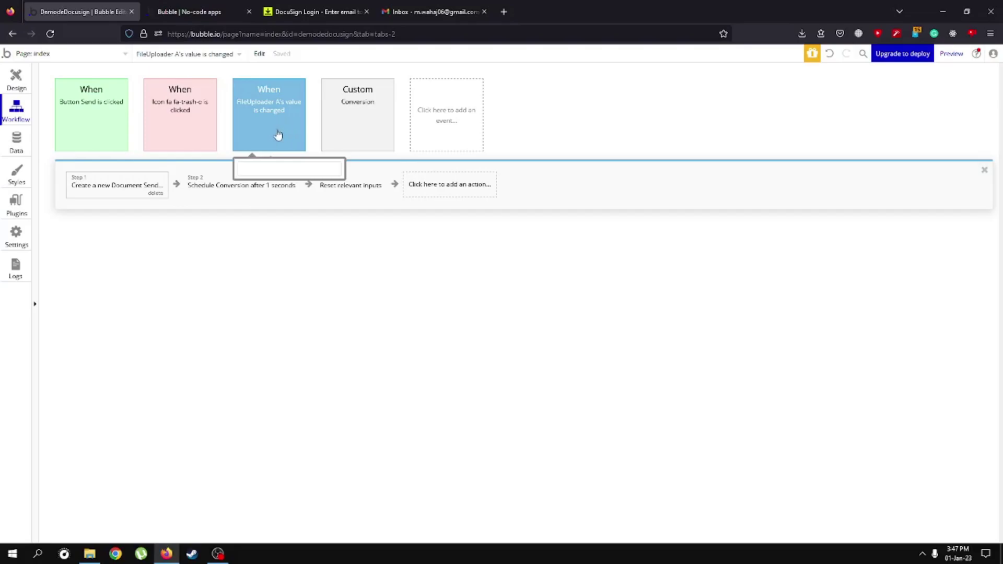
pyautogui.click(454, 125)
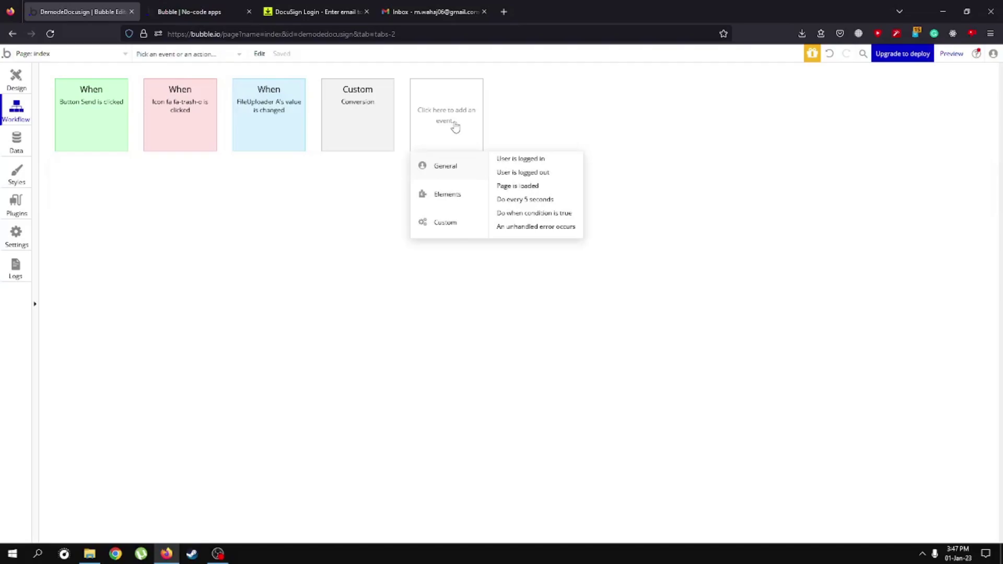
pyautogui.moveTo(455, 203)
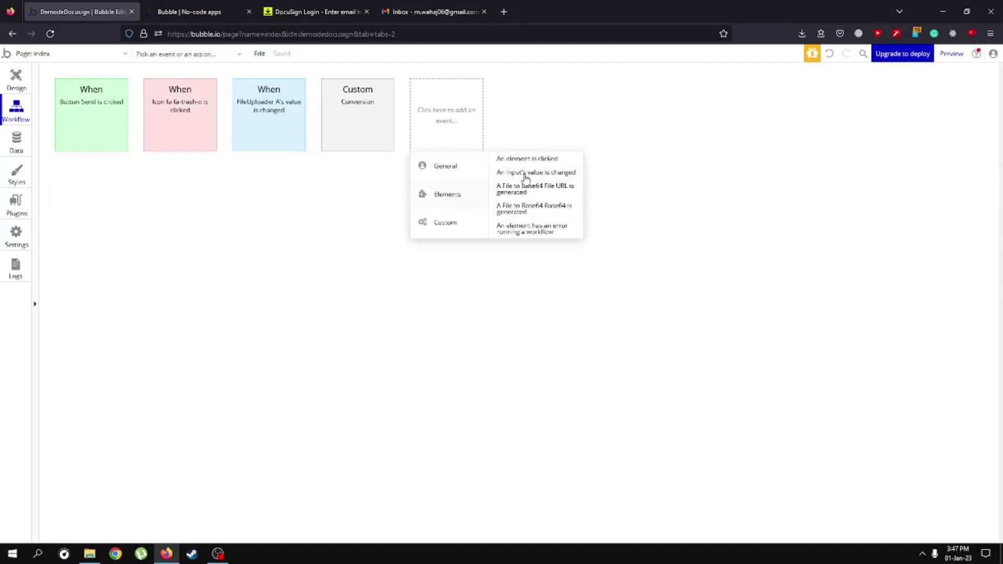
pyautogui.click(296, 114)
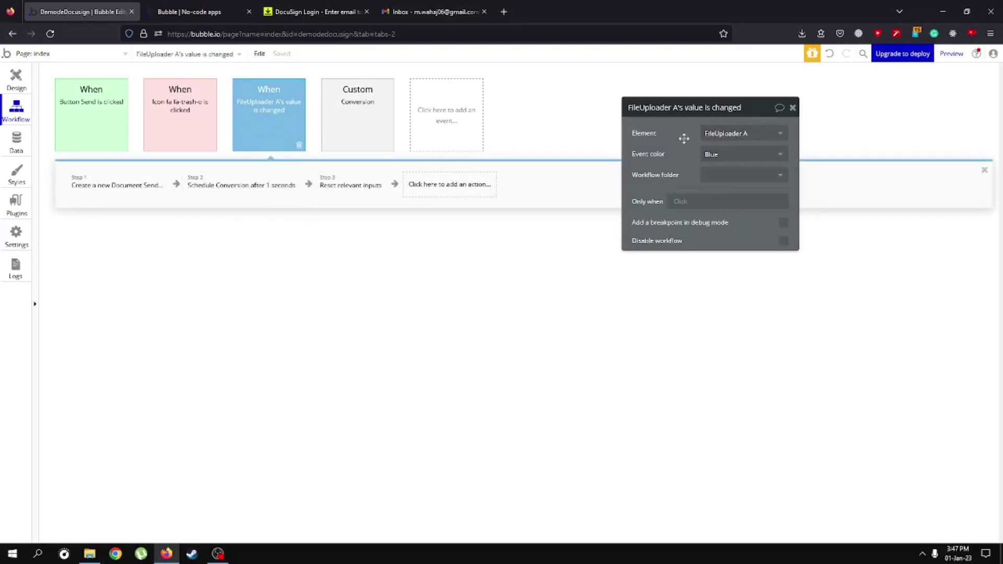
pyautogui.click(111, 191)
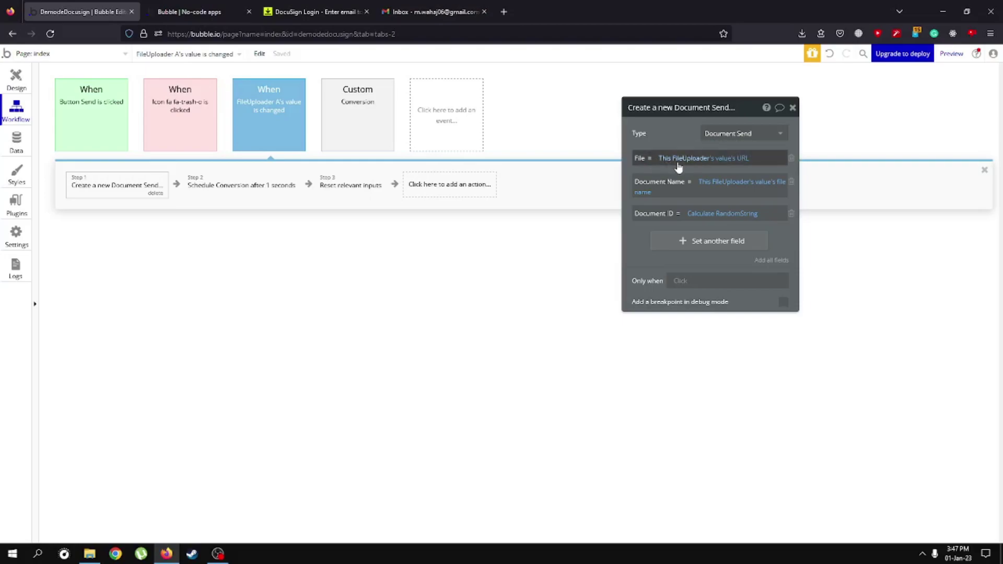
pyautogui.click(678, 159)
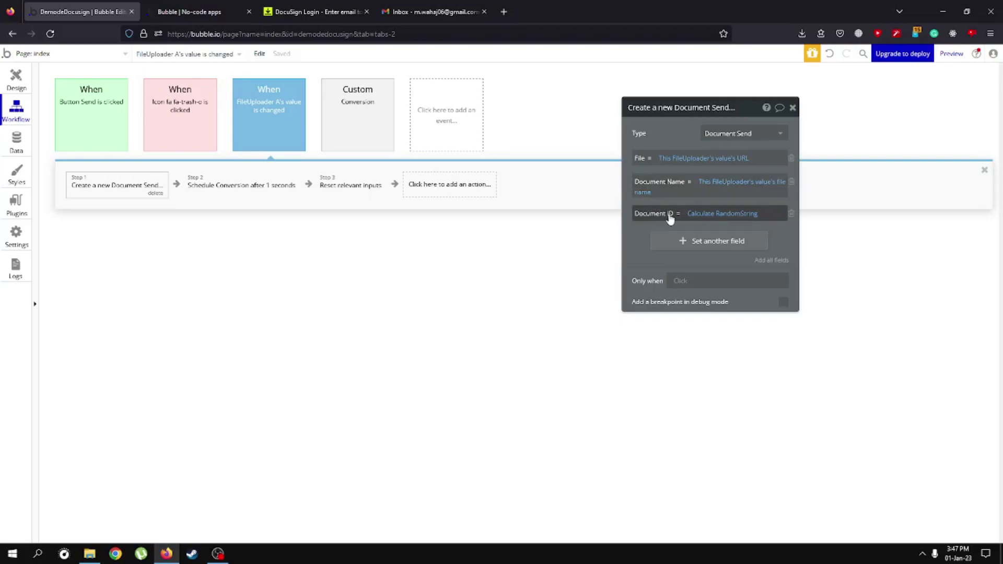
# Set the new Document Send's Document ID to a Generate random string formula with a length of 5 and numbers only
pyautogui.rightClick(743, 216)
pyautogui.click(807, 215)
pyautogui.click(703, 214)
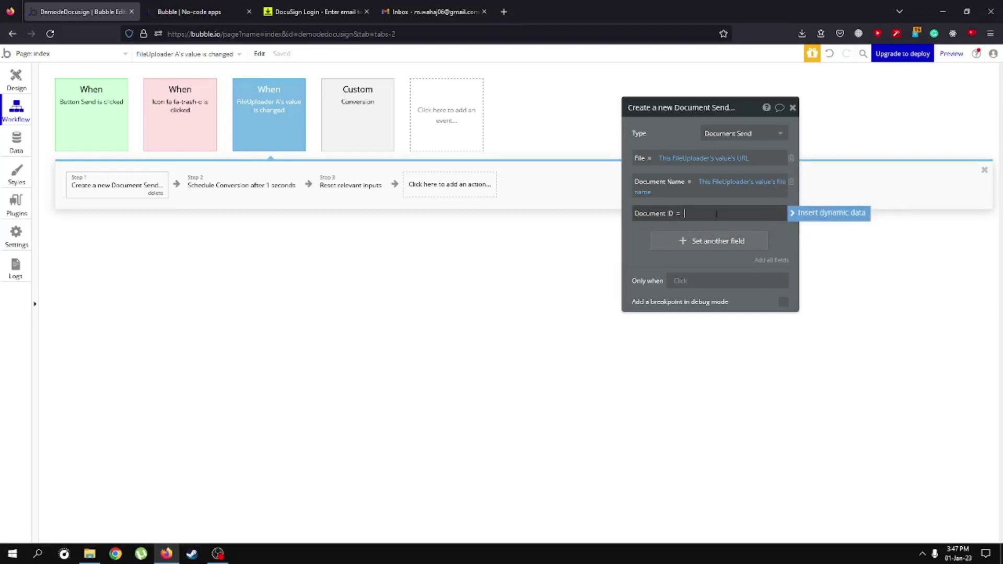
pyautogui.click(797, 215)
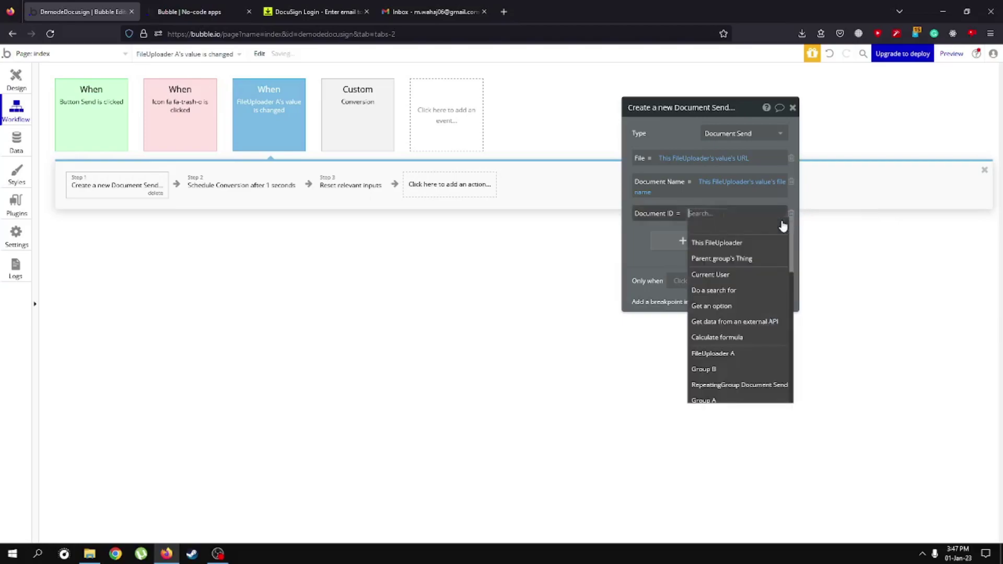
pyautogui.click(718, 339)
pyautogui.click(580, 140)
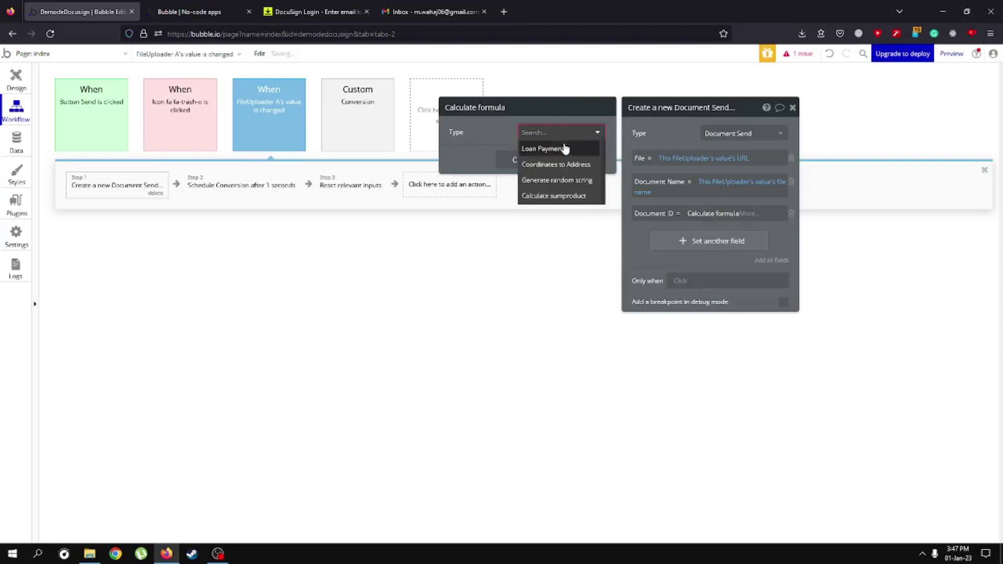
pyautogui.click(549, 180)
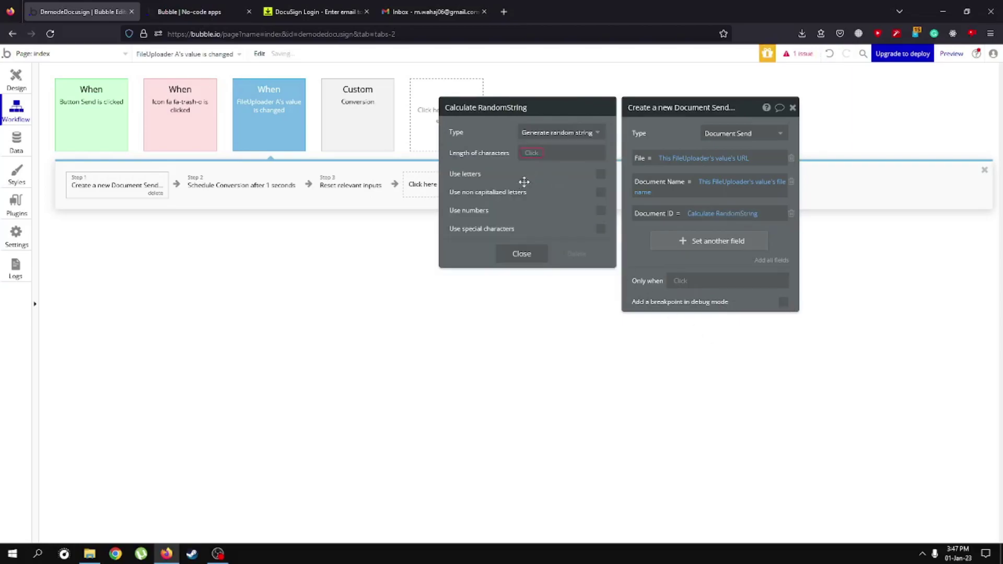
pyautogui.click(555, 153)
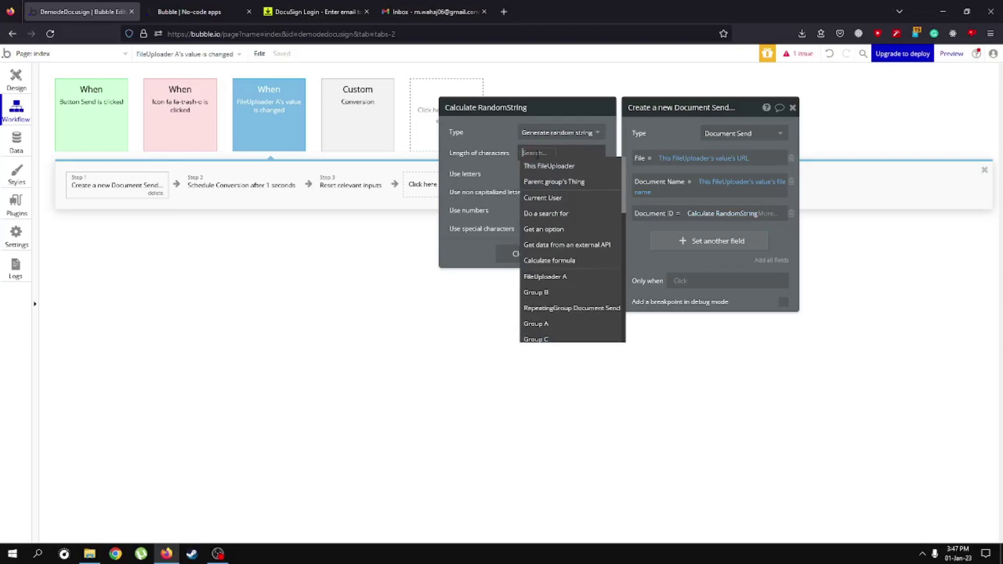
pyautogui.write('5')
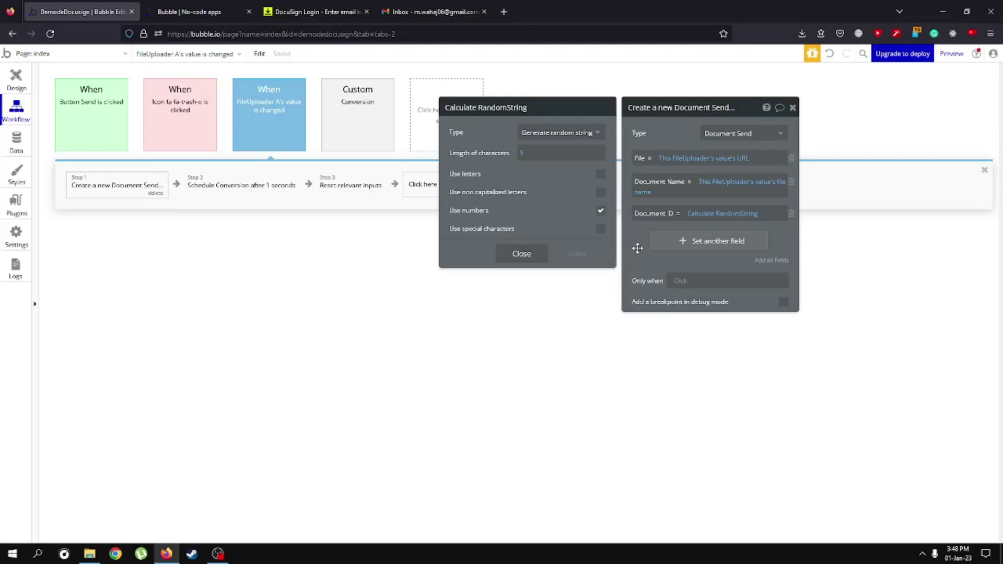
pyautogui.click(637, 248)
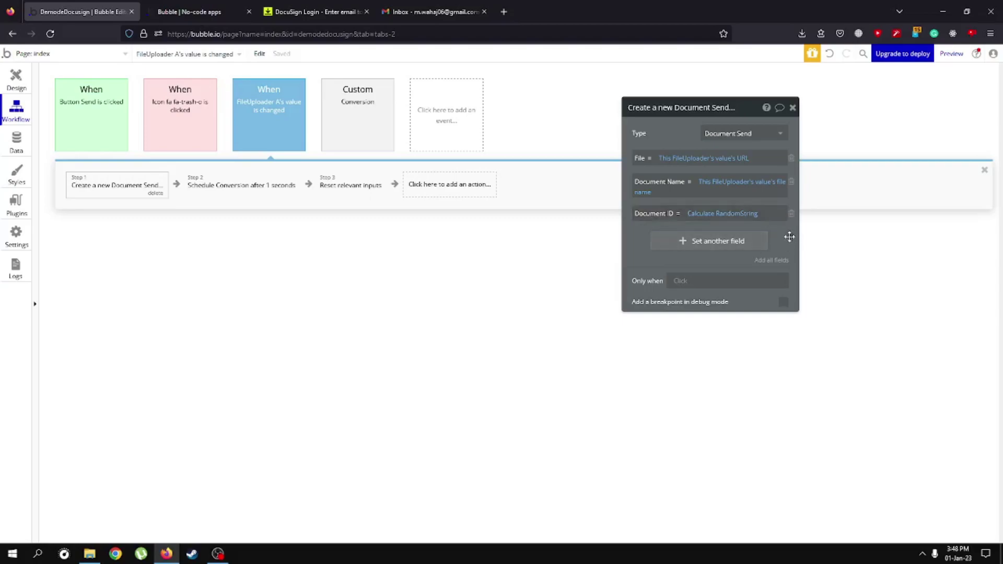
pyautogui.click(792, 107)
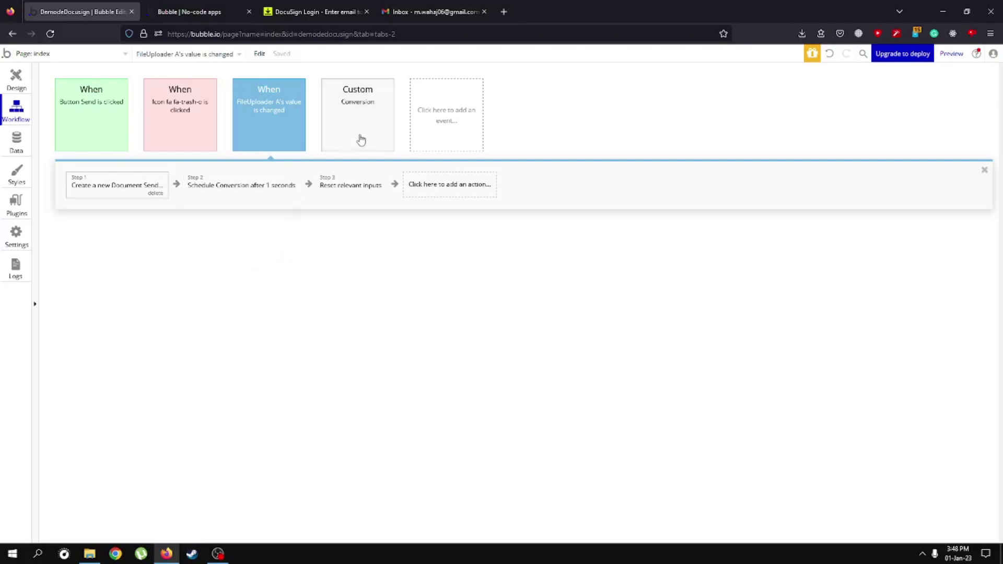
# Look up the custom event option and check the Conversion event's Document parameter and its type
pyautogui.click(454, 127)
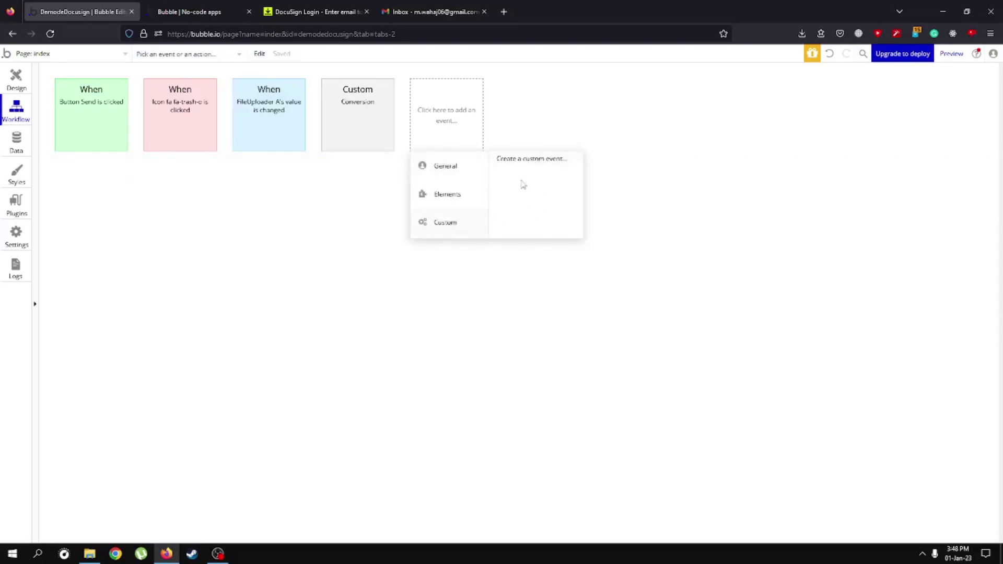
pyautogui.click(356, 119)
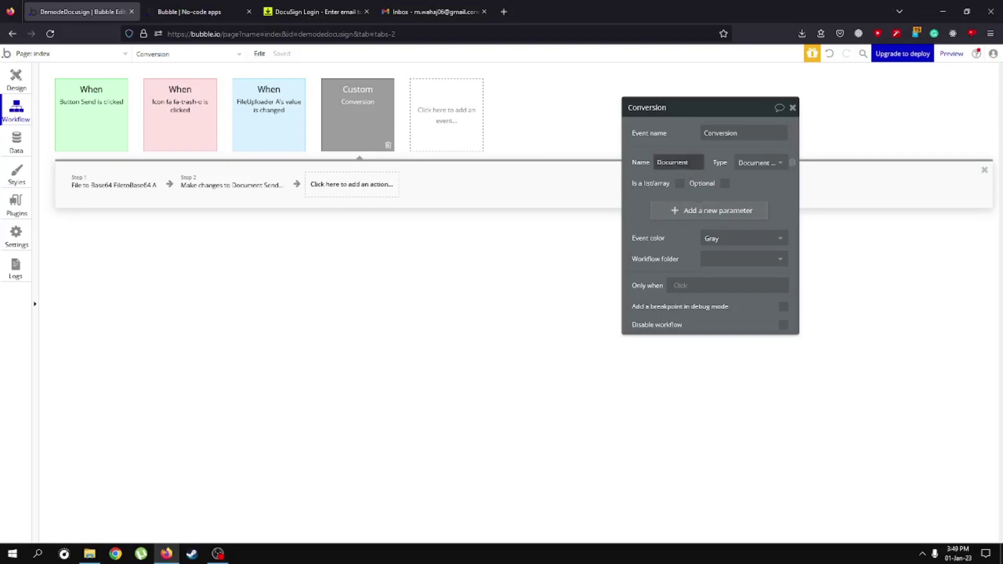
pyautogui.click(752, 163)
pyautogui.click(748, 195)
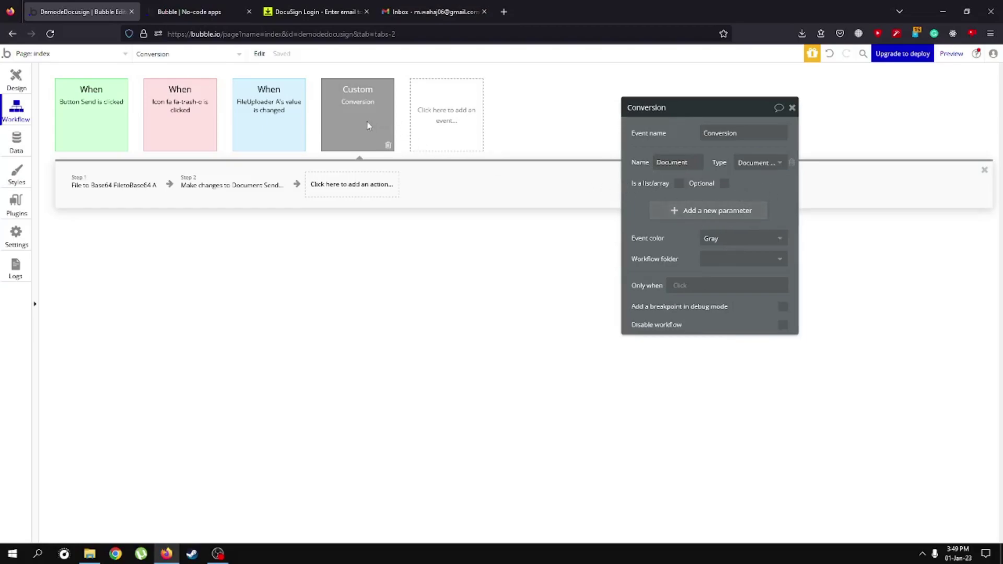
# Search the workflow actions for "file" and review the Conversion workflow's File to Base64 action with its element and fileUrl
pyautogui.click(130, 187)
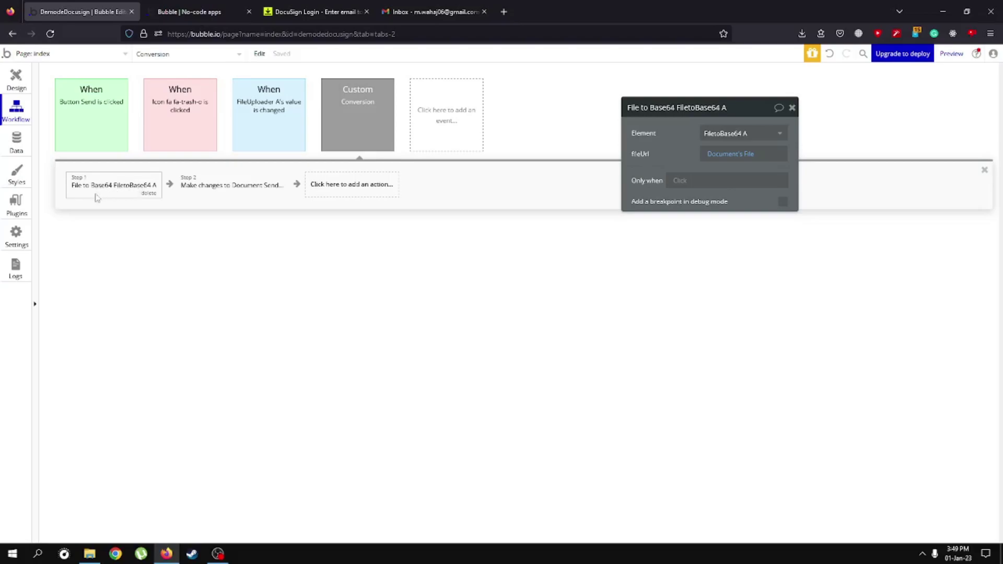
pyautogui.click(349, 190)
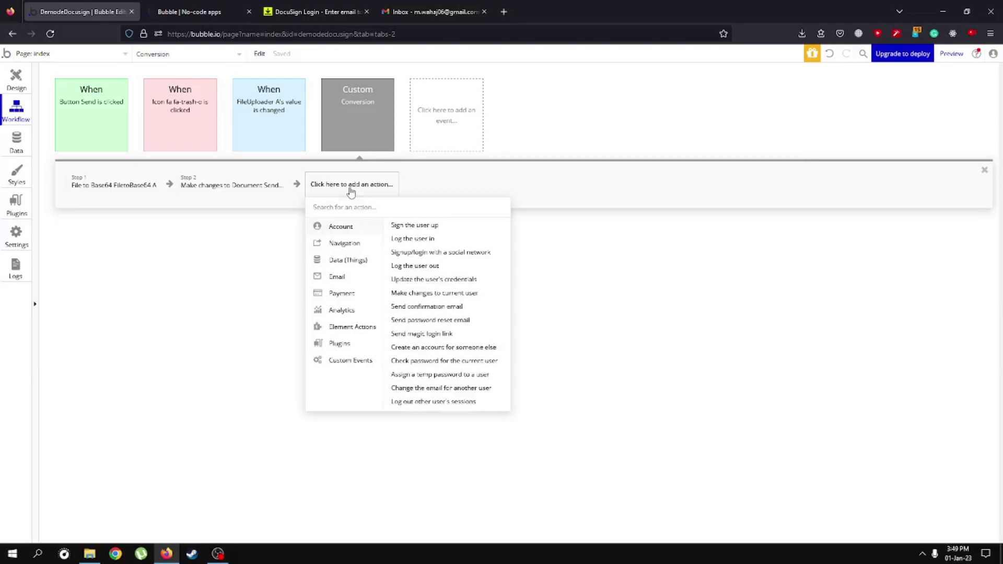
pyautogui.write('file')
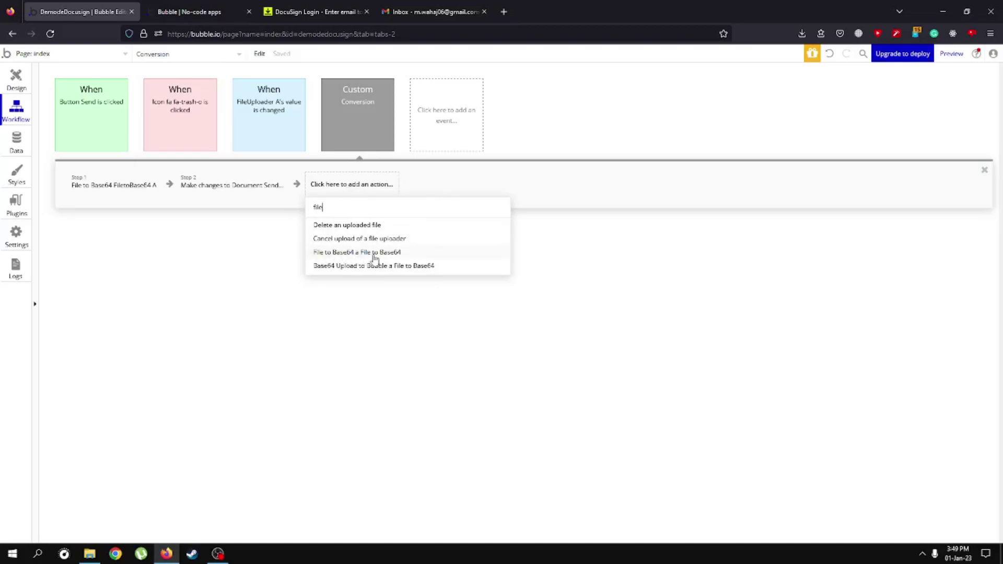
pyautogui.click(240, 252)
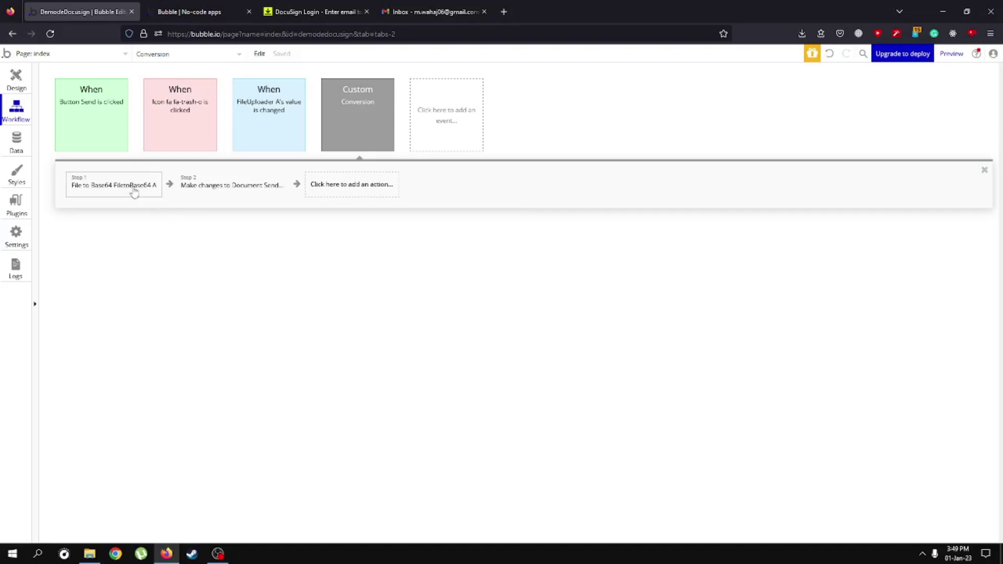
pyautogui.click(134, 193)
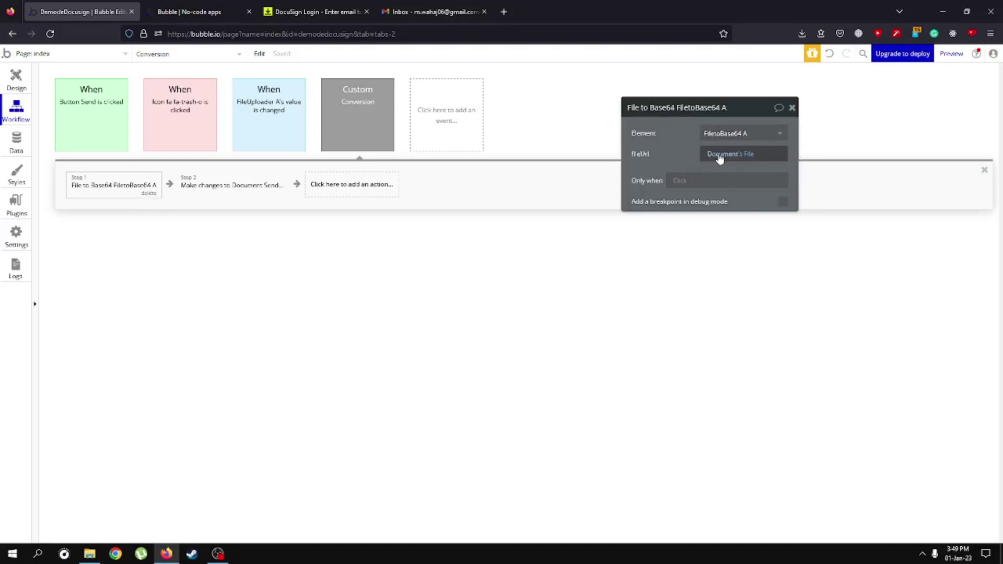
# Review the Conversion event together with its File to Base64 and Make changes to Document Send actions
pyautogui.click(367, 112)
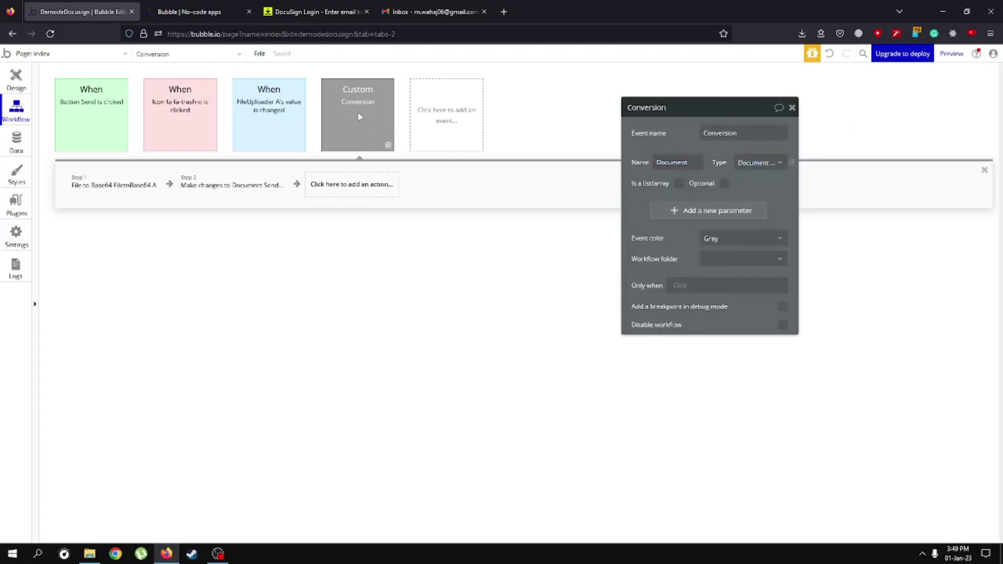
pyautogui.click(100, 186)
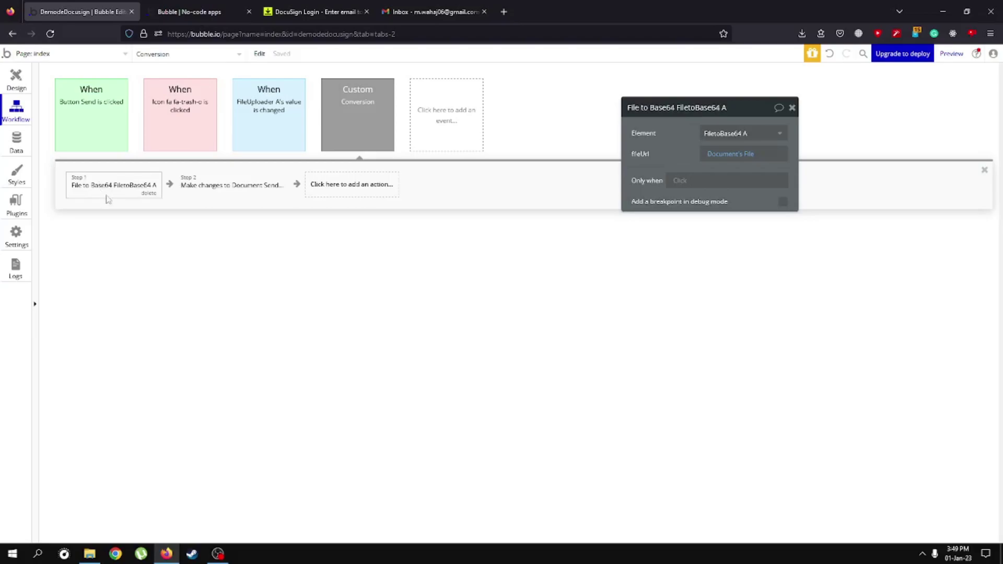
pyautogui.click(239, 194)
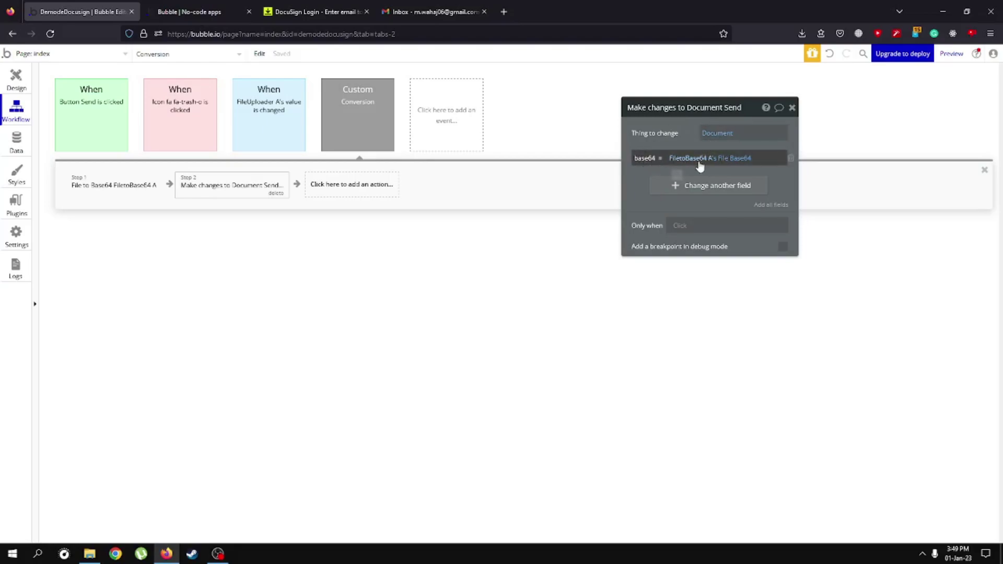
# Set the base64 field of the Make changes to Document Send action to FiletoBase64 A's File Base64
pyautogui.click(739, 161)
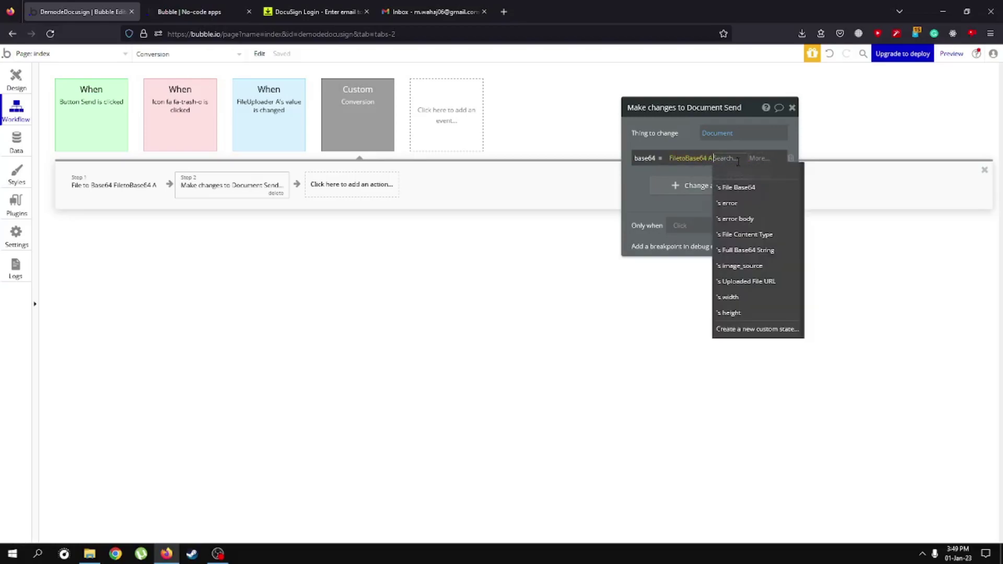
pyautogui.click(744, 189)
pyautogui.click(723, 162)
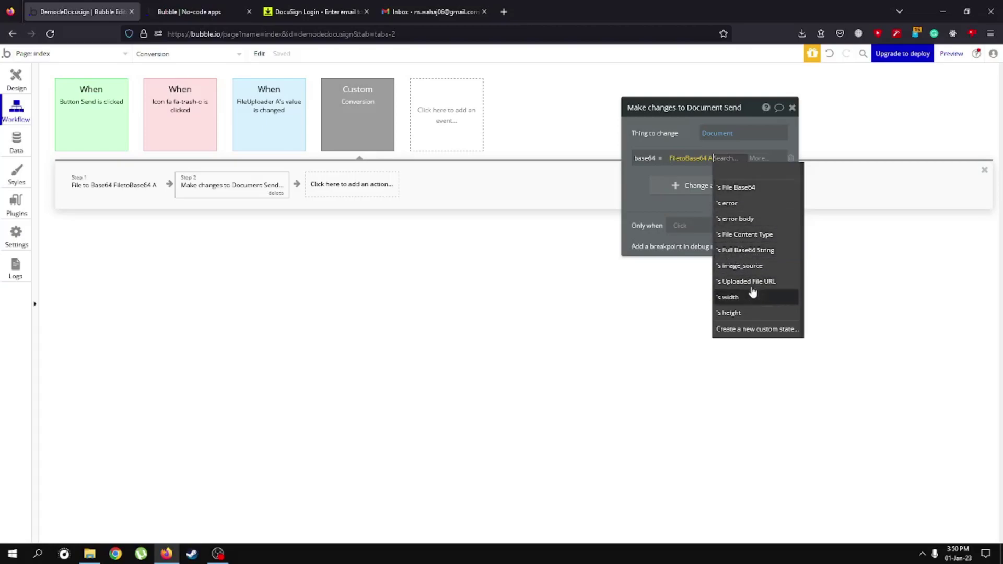
pyautogui.click(735, 188)
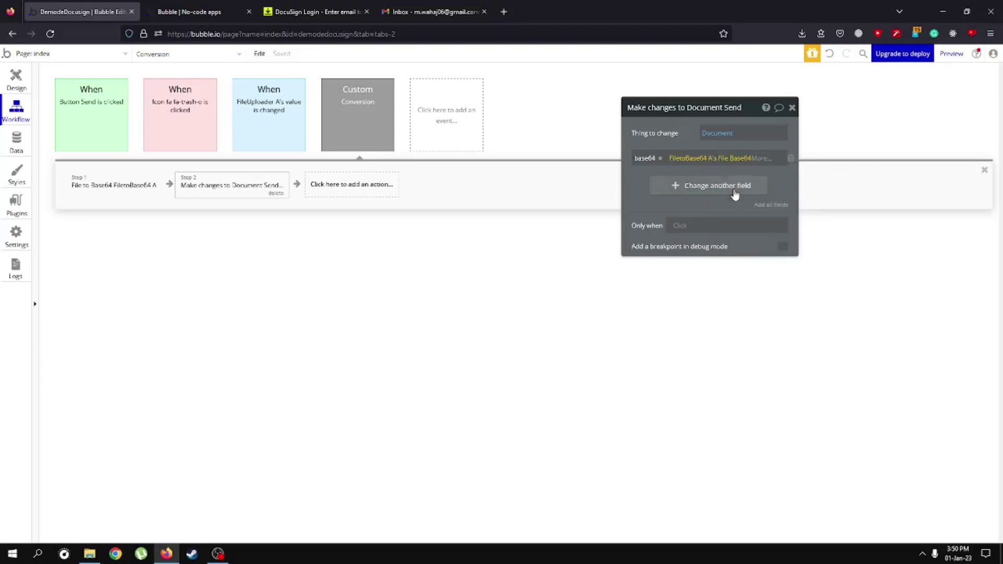
# Review the Conversion event's parameter and the FileUploader A workflow's create, schedule and reset actions
pyautogui.click(357, 126)
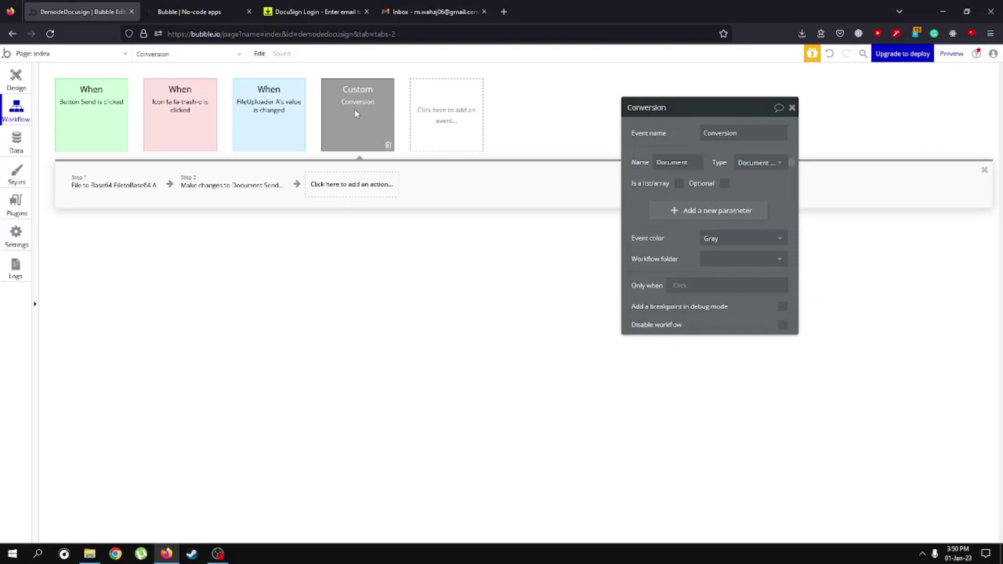
pyautogui.click(266, 106)
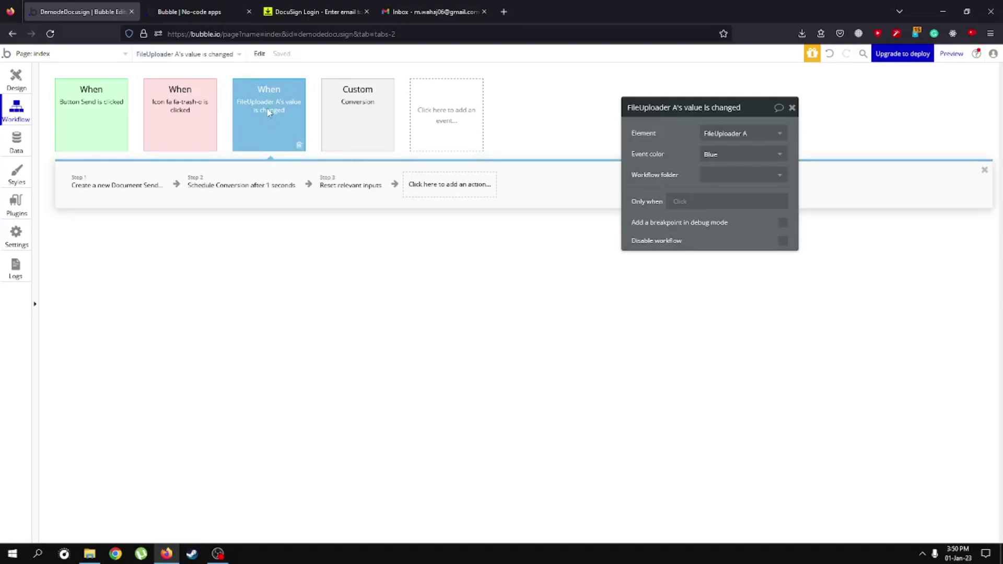
pyautogui.click(109, 187)
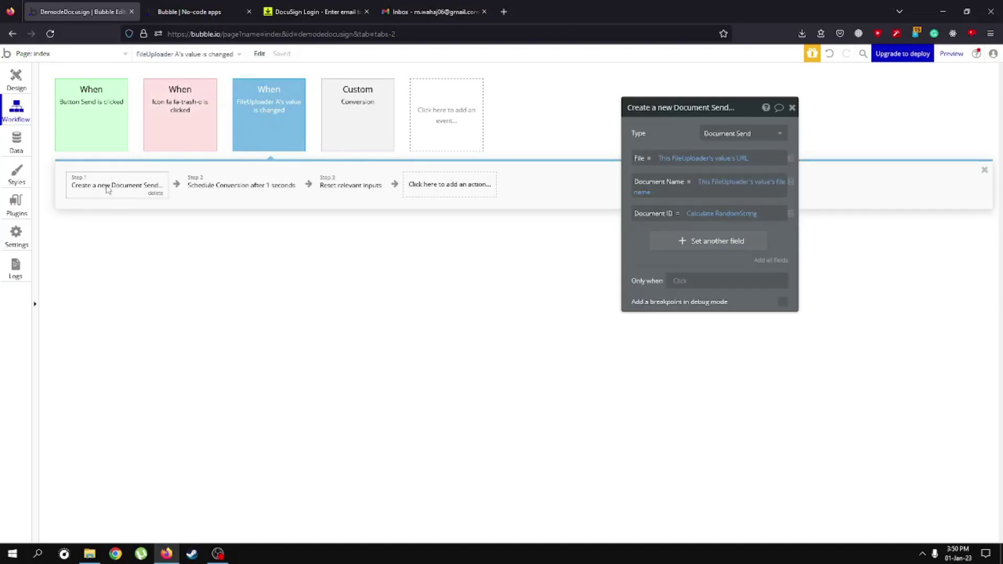
pyautogui.click(245, 192)
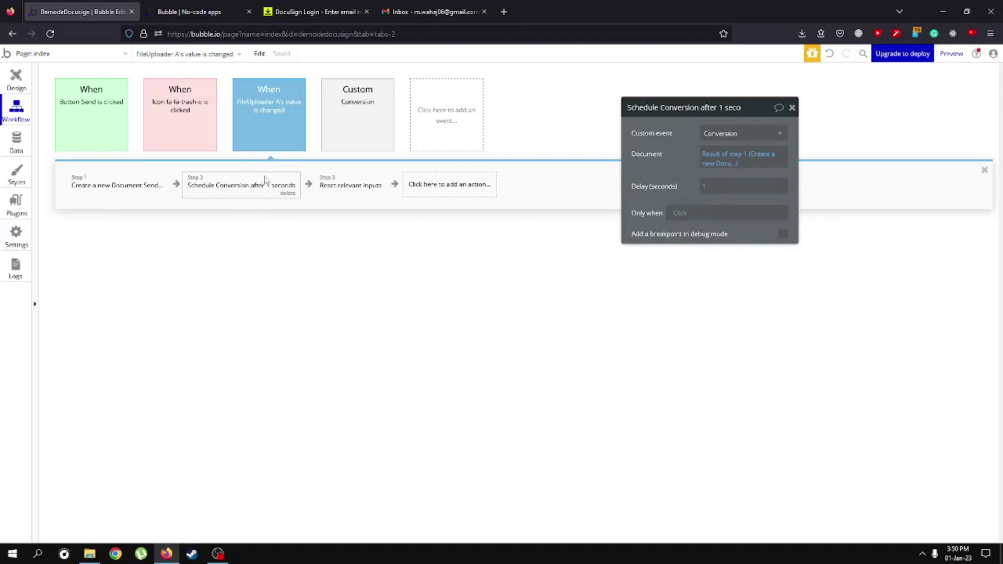
pyautogui.click(355, 185)
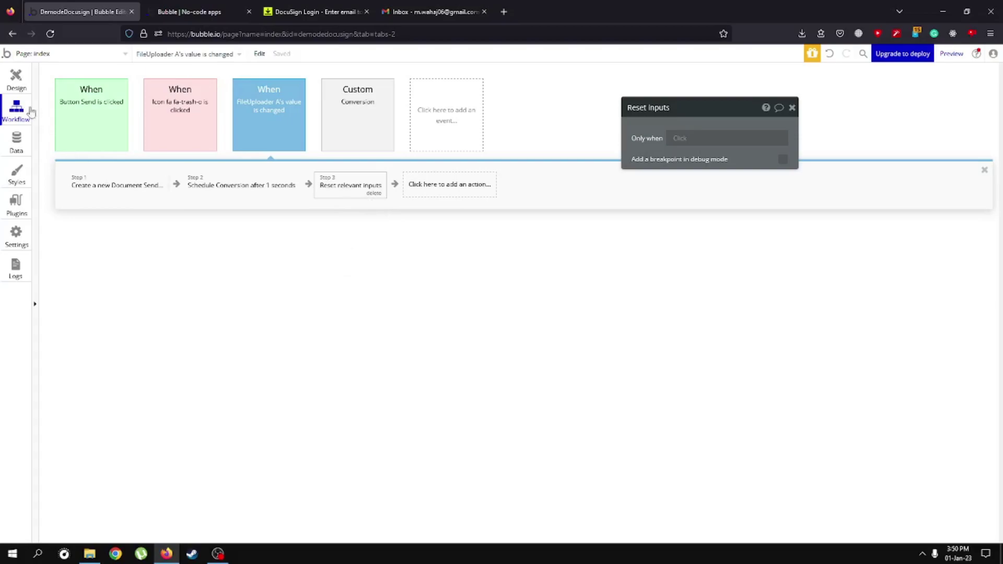
# Open the trash icon's workflow from the page design and review what its Delete Document Send action deletes
pyautogui.click(17, 79)
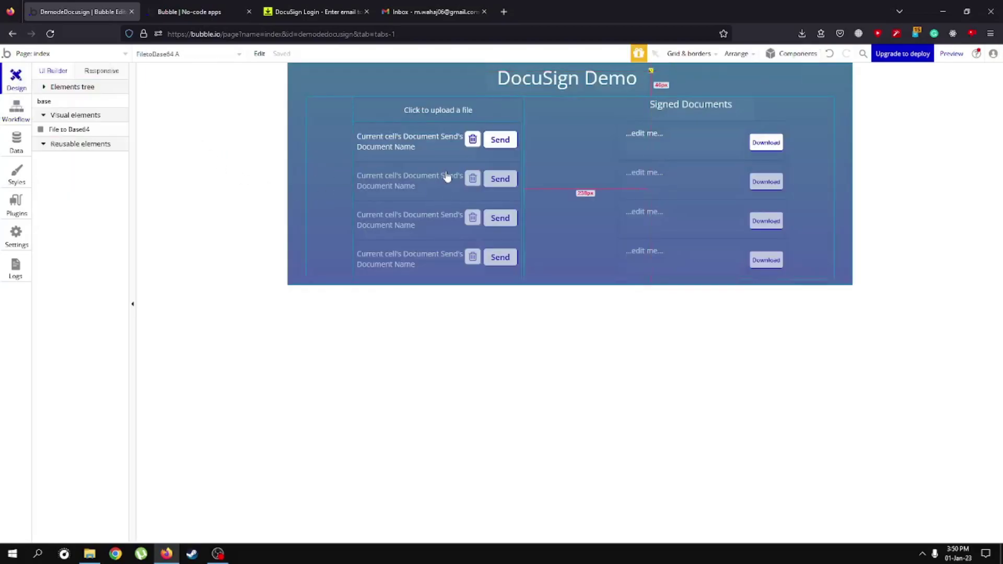
pyautogui.click(478, 142)
pyautogui.doubleClick(472, 140)
pyautogui.click(711, 155)
pyautogui.click(679, 241)
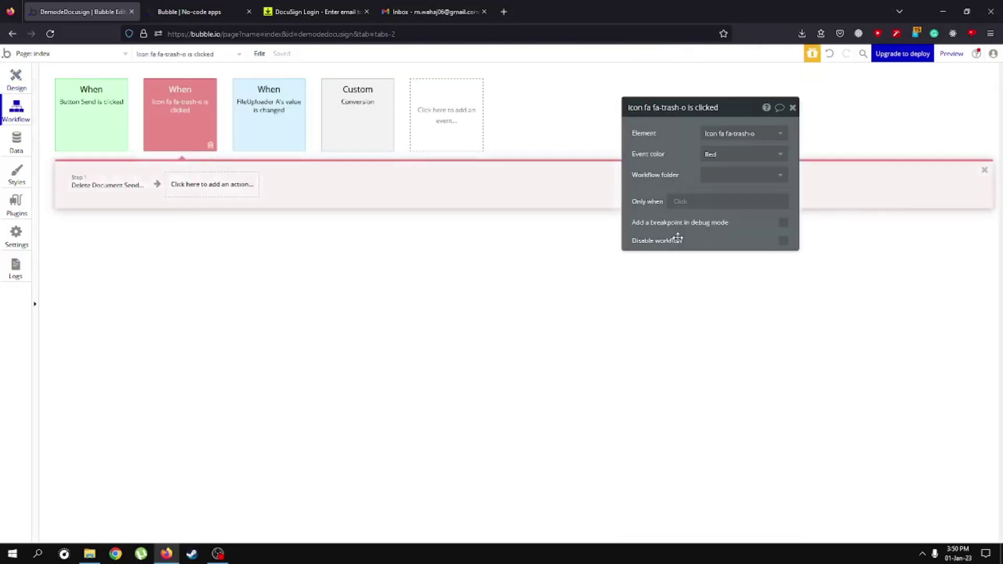
pyautogui.click(101, 183)
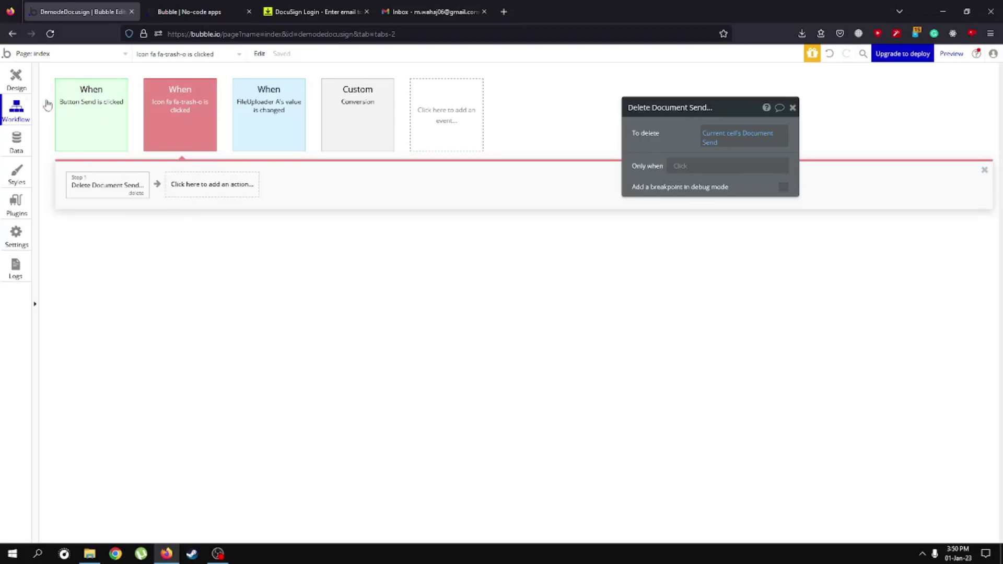
# Open the Send button's workflow from the page design and review its Docusign - Send Envelope action
pyautogui.click(6, 84)
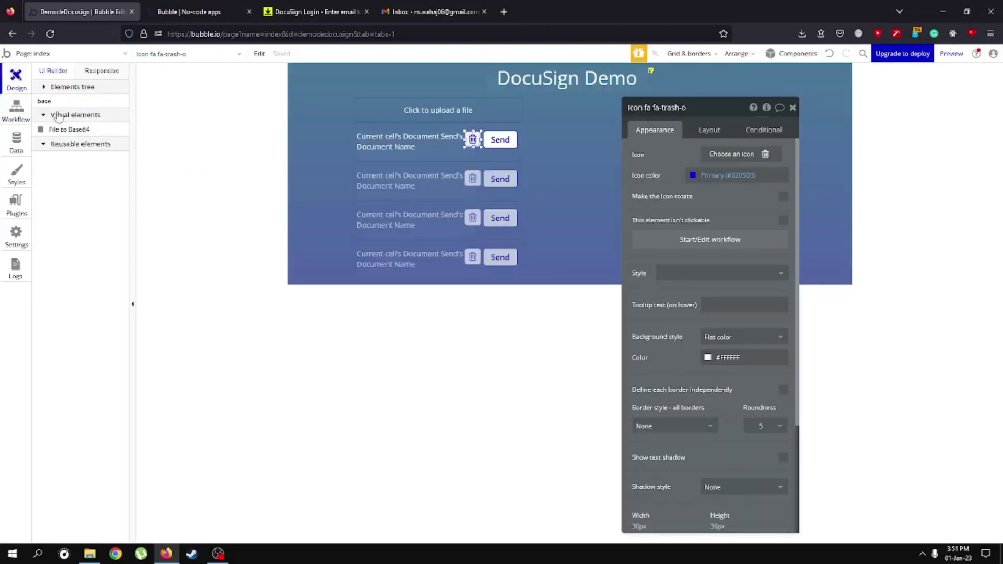
pyautogui.click(16, 111)
pyautogui.click(16, 85)
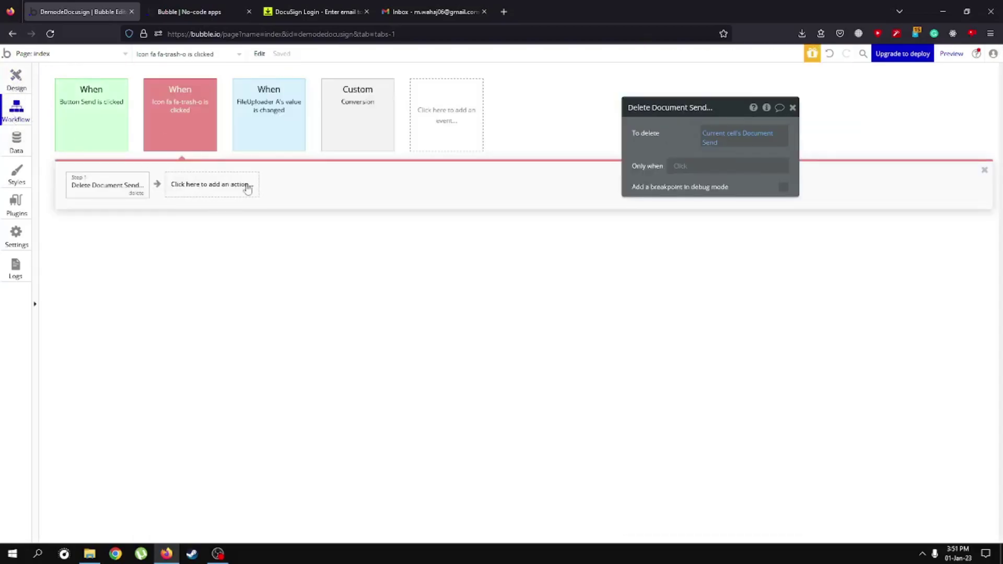
pyautogui.click(500, 146)
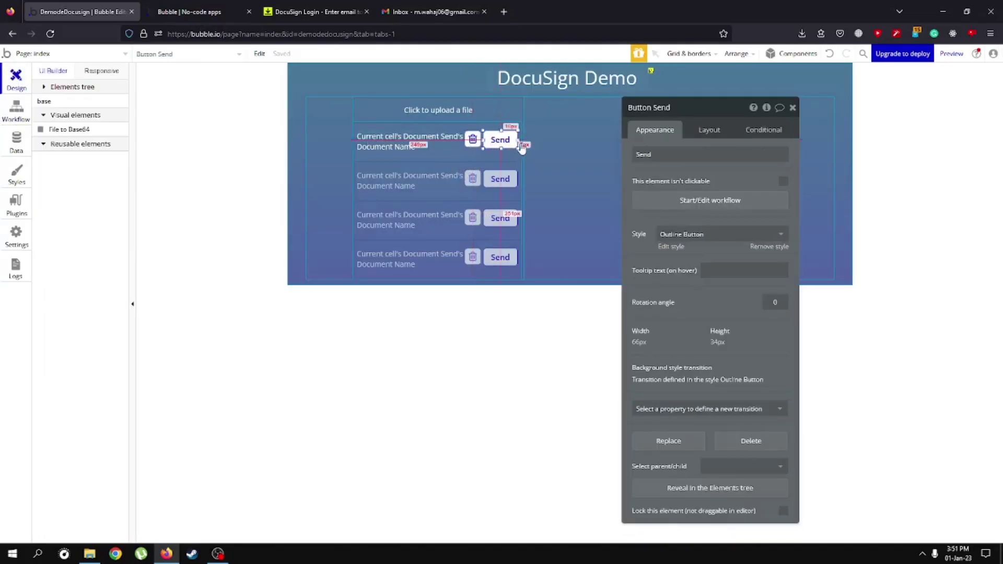
pyautogui.click(688, 209)
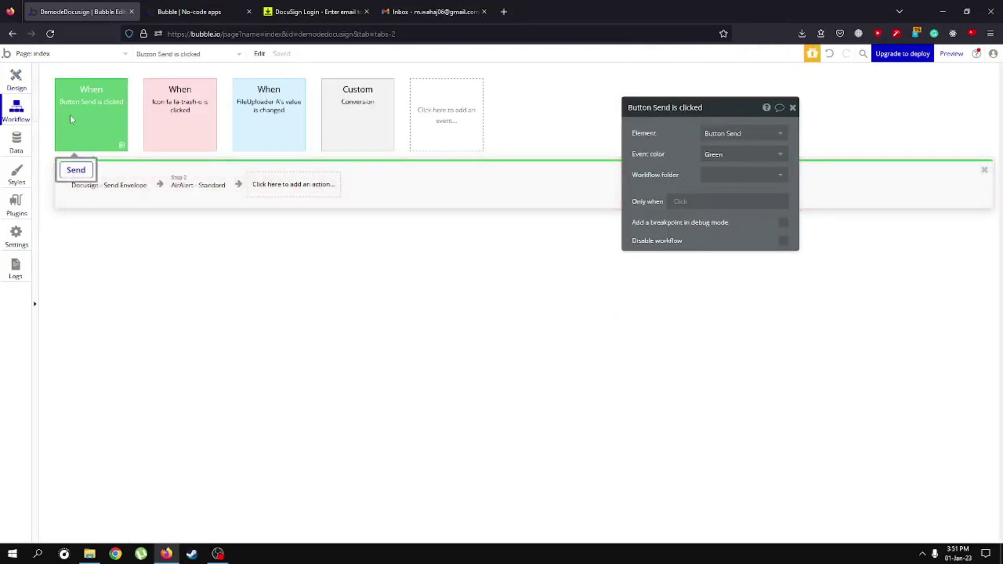
pyautogui.click(99, 192)
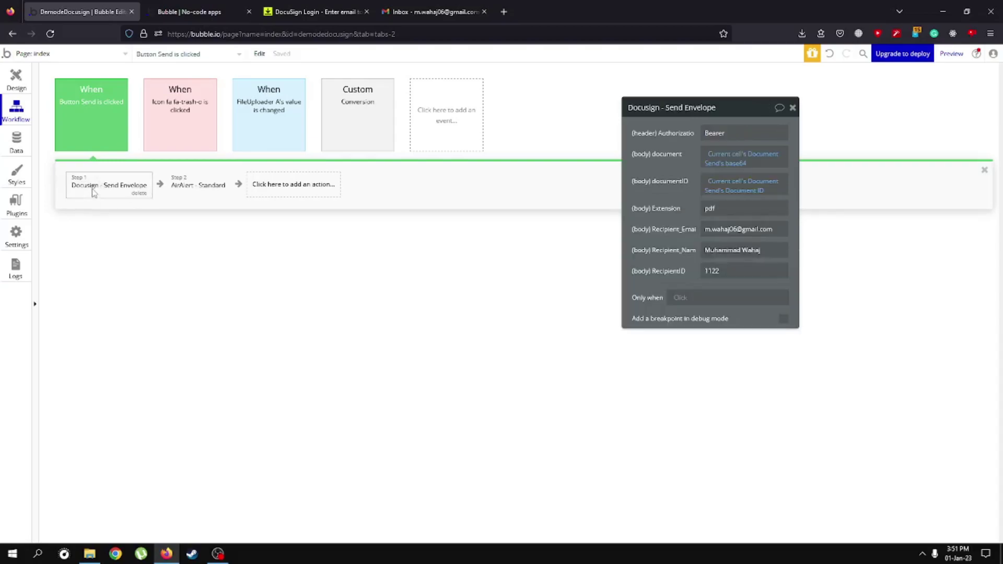
# Search the available workflow actions for "docu" and dismiss the list without adding one
pyautogui.click(257, 191)
pyautogui.write('docu')
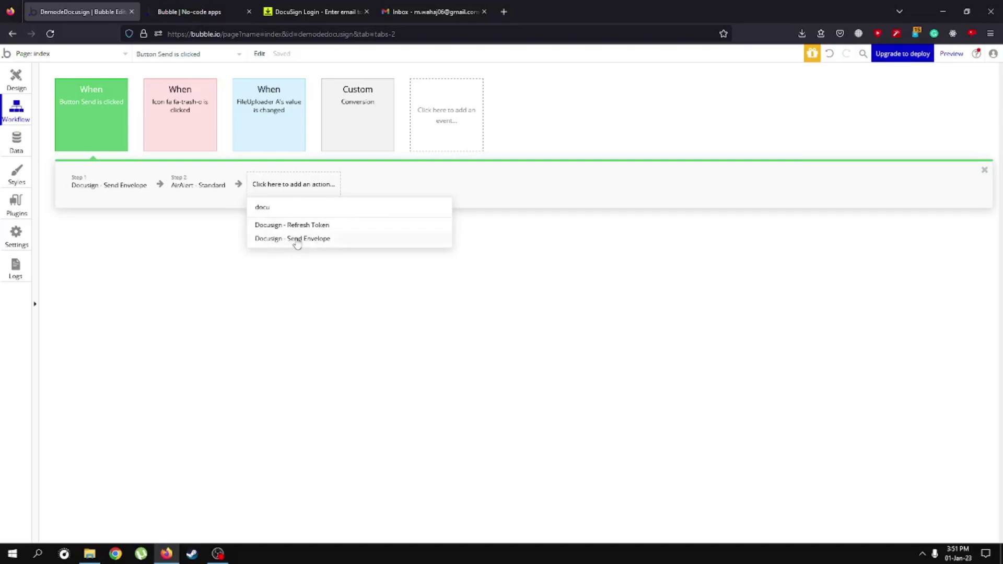
pyautogui.click(294, 282)
# Set the Send Envelope action's Authorization header to Bearer followed by Search for Tokens:first item's Current Token
pyautogui.click(106, 188)
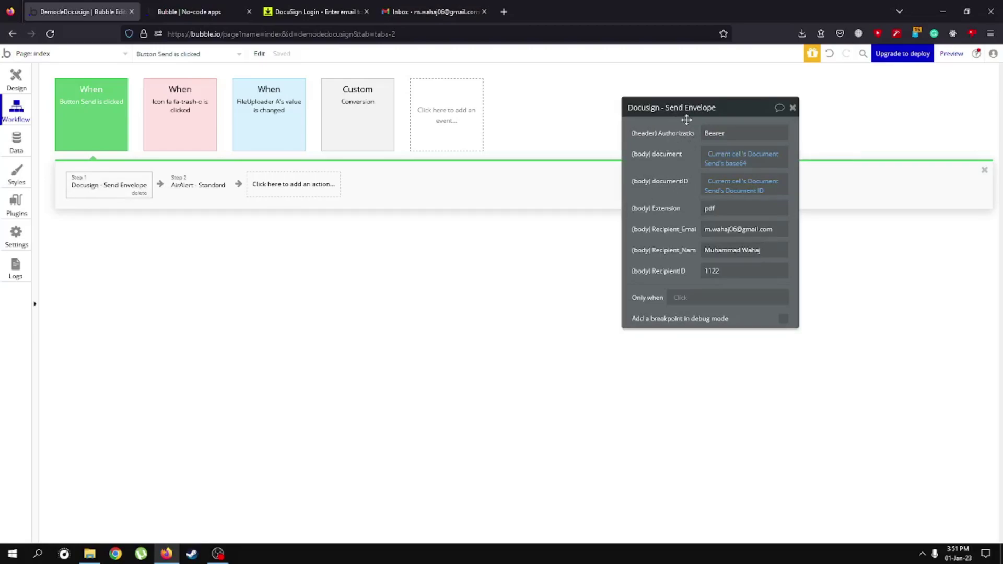
pyautogui.doubleClick(737, 134)
pyautogui.click(737, 134)
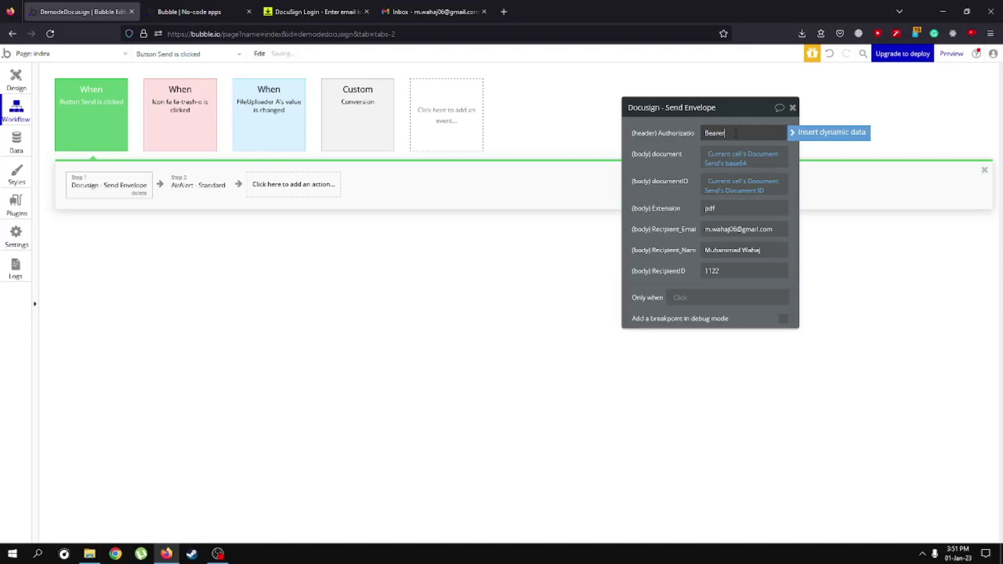
pyautogui.click(813, 135)
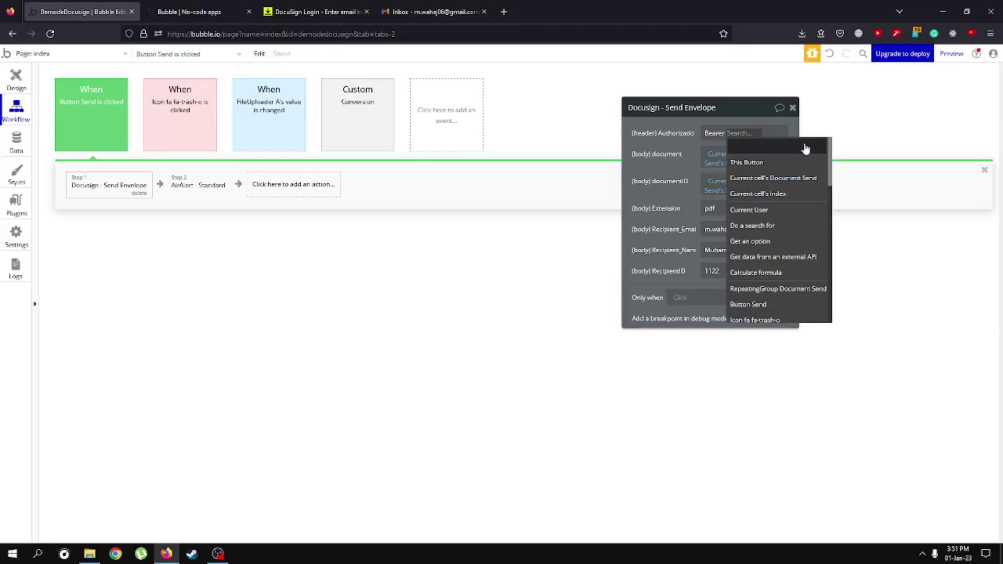
pyautogui.click(769, 226)
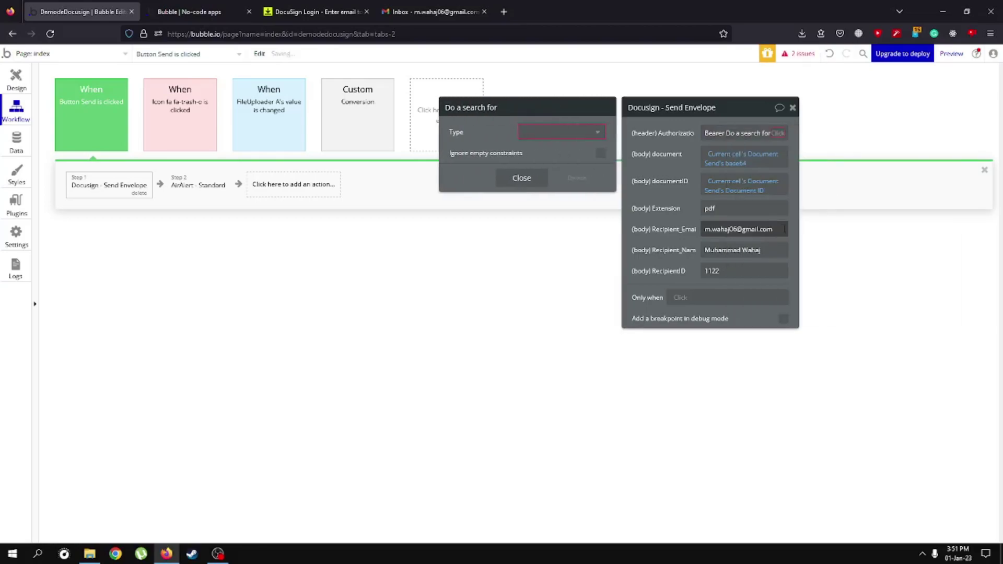
pyautogui.click(584, 133)
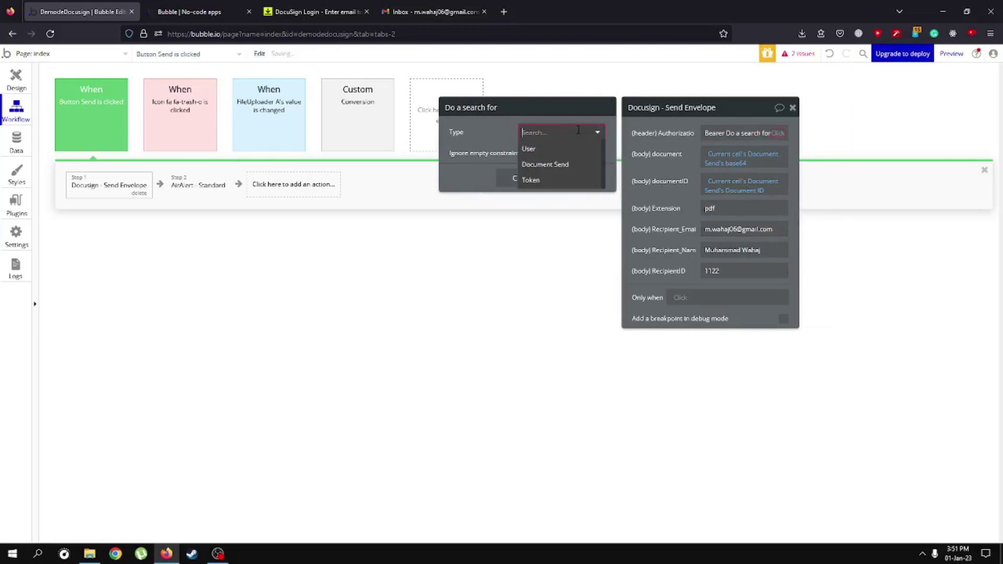
pyautogui.click(552, 180)
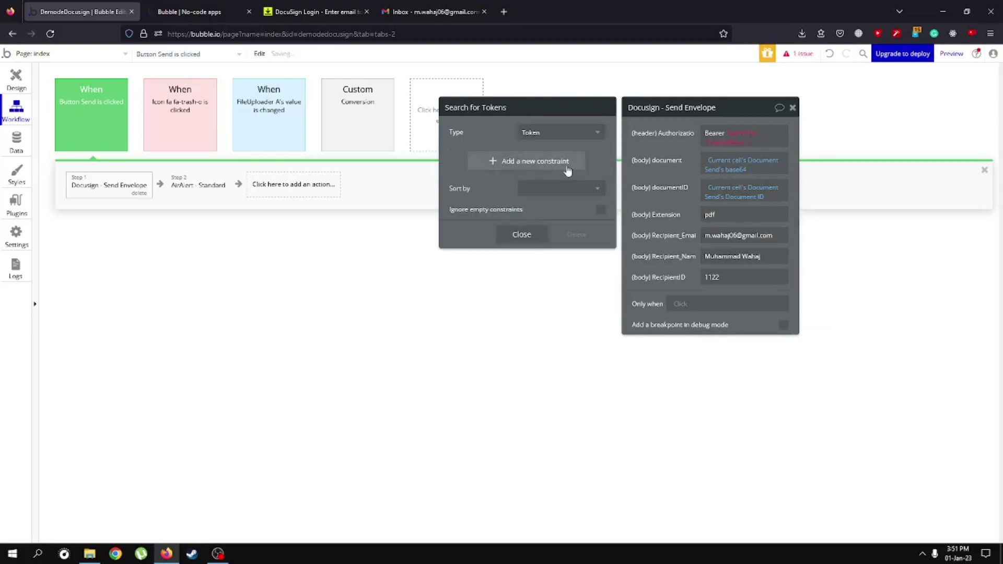
pyautogui.click(741, 138)
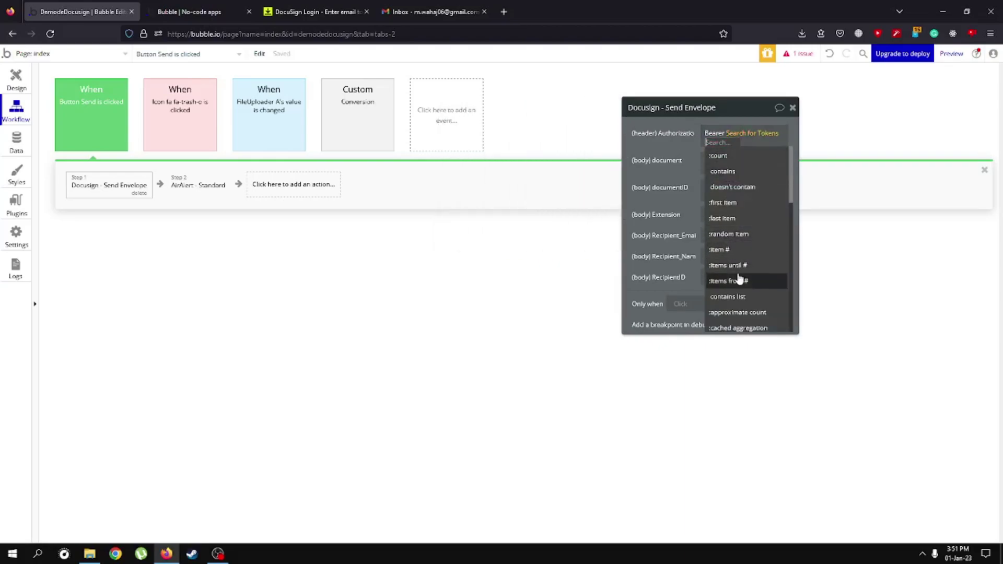
pyautogui.click(728, 203)
pyautogui.click(755, 166)
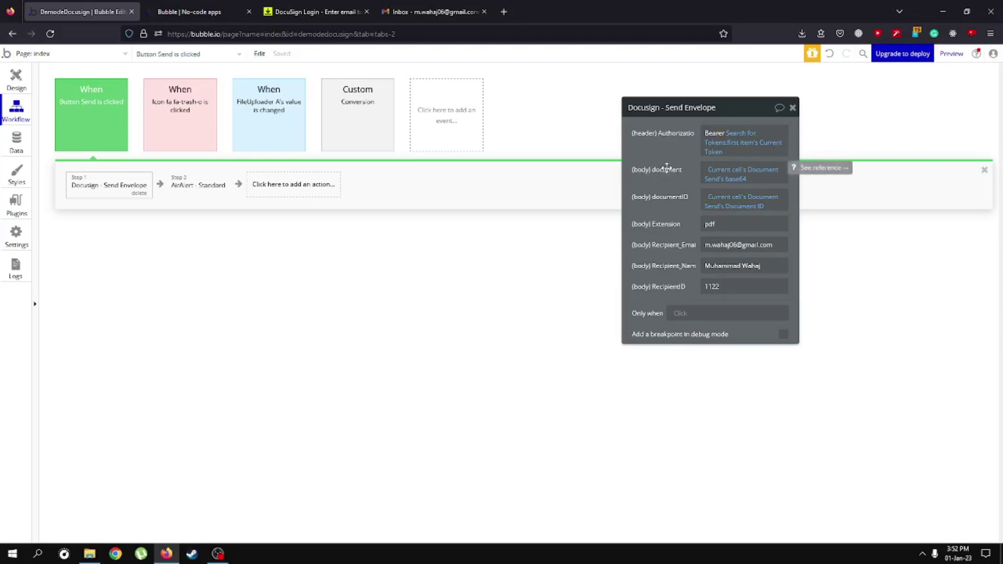
# Review the Send Envelope action's document, documentID and RecipientID parameters, plus the AirAlert - Standard action's notification settings
pyautogui.click(733, 172)
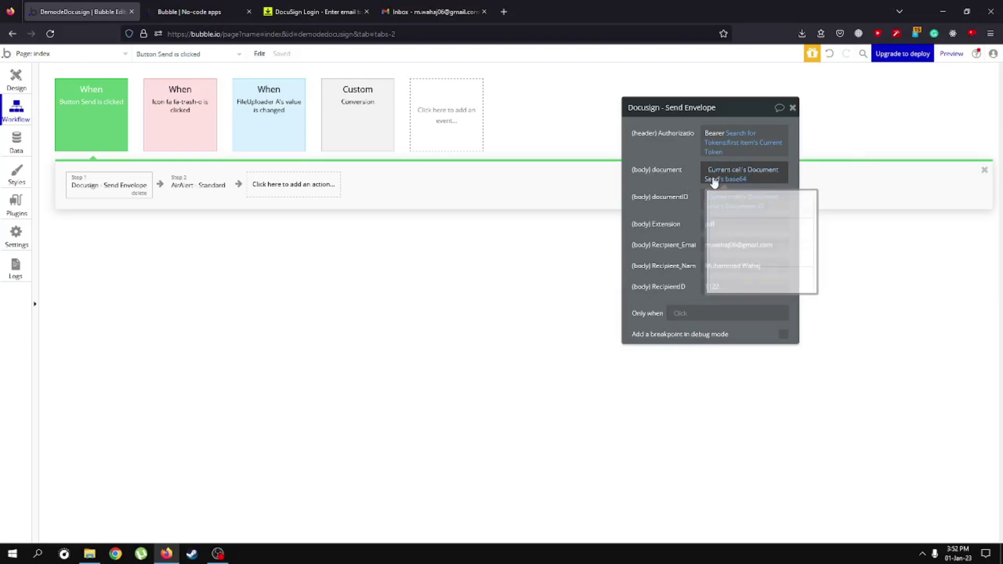
pyautogui.click(730, 181)
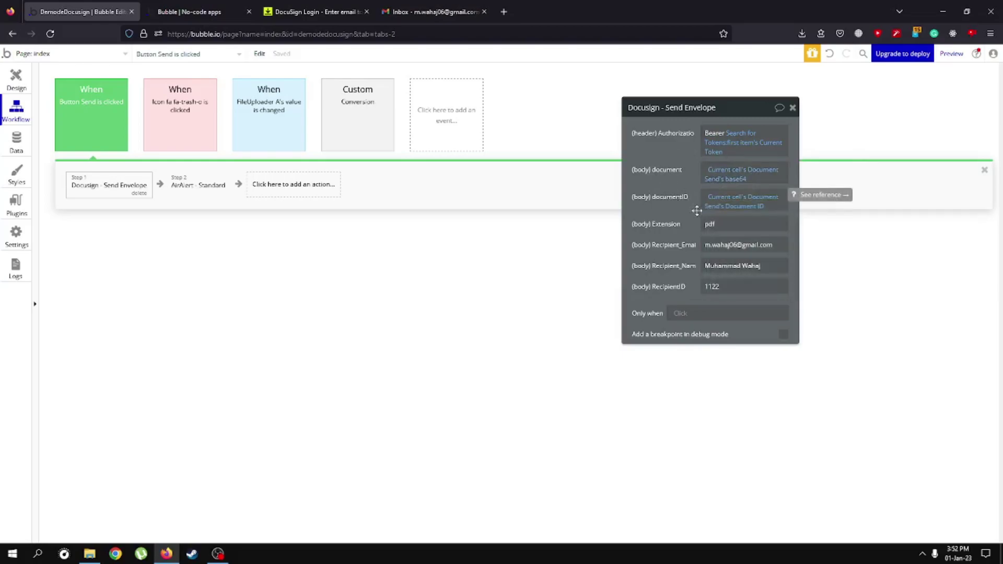
pyautogui.click(722, 202)
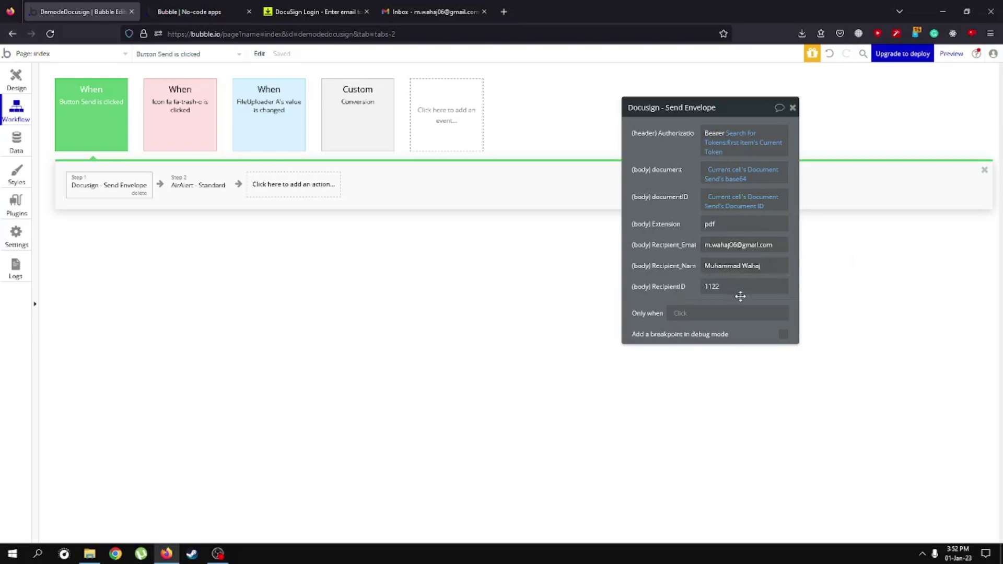
pyautogui.click(724, 287)
pyautogui.click(183, 188)
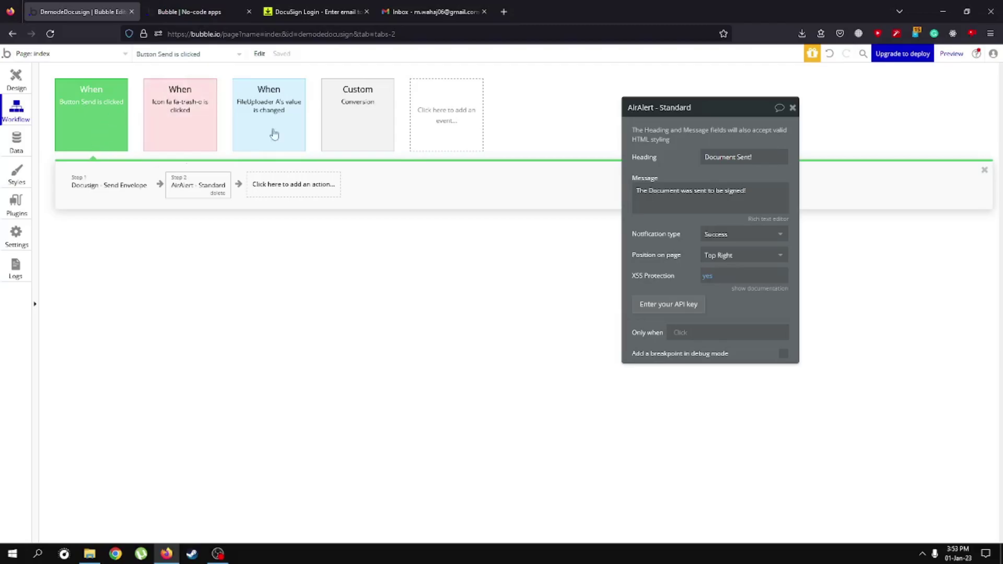
# Preview the index page from the page design and reload it at the version-test address without the debug_mode parameter
pyautogui.click(17, 87)
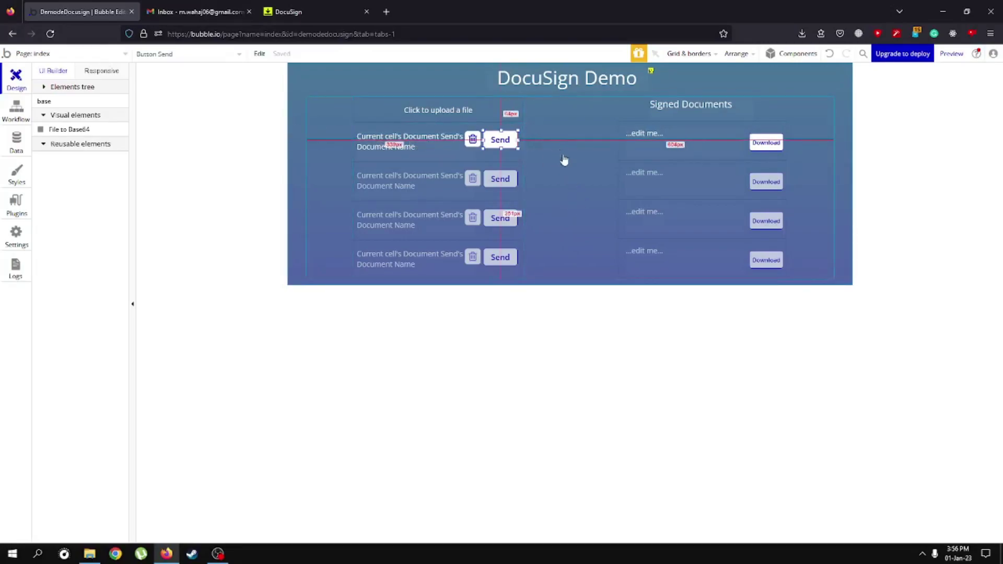
pyautogui.click(947, 56)
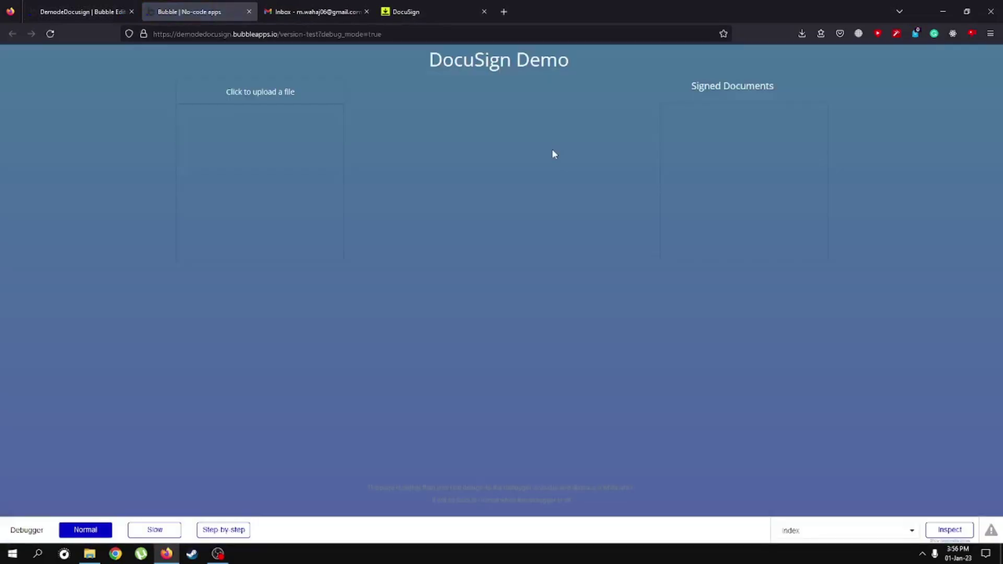
pyautogui.hotkey('ctrl', 'l')
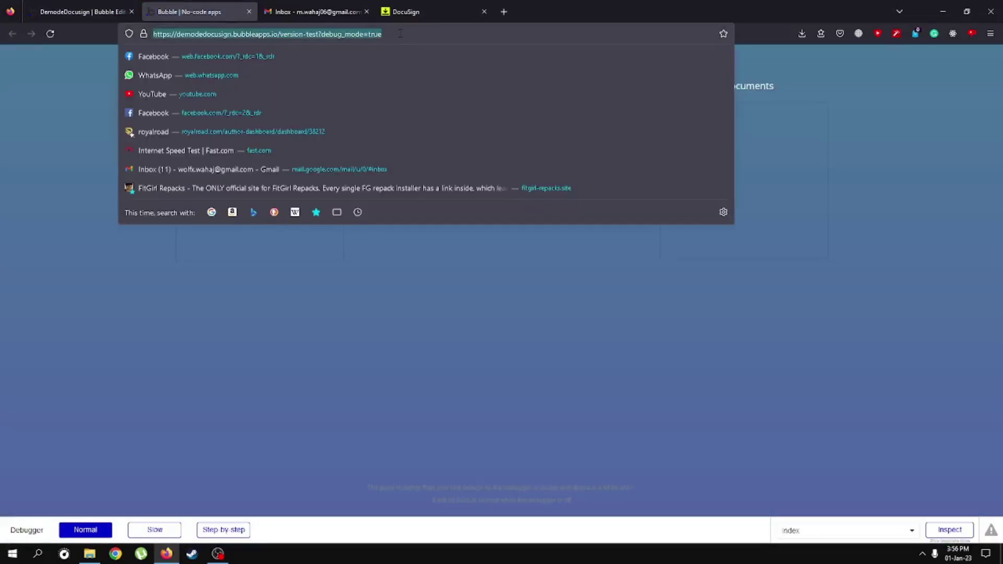
pyautogui.press('End')
pyautogui.press('BackSpace')
pyautogui.press('BackSpace')
pyautogui.press('BackSpace')
pyautogui.press('BackSpace')
pyautogui.press('BackSpace')
pyautogui.press('BackSpace')
pyautogui.press('BackSpace')
pyautogui.press('BackSpace')
pyautogui.press('BackSpace')
pyautogui.press('BackSpace')
pyautogui.press('BackSpace')
pyautogui.press('BackSpace')
pyautogui.press('BackSpace')
pyautogui.press('BackSpace')
pyautogui.press('BackSpace')
pyautogui.press('BackSpace')
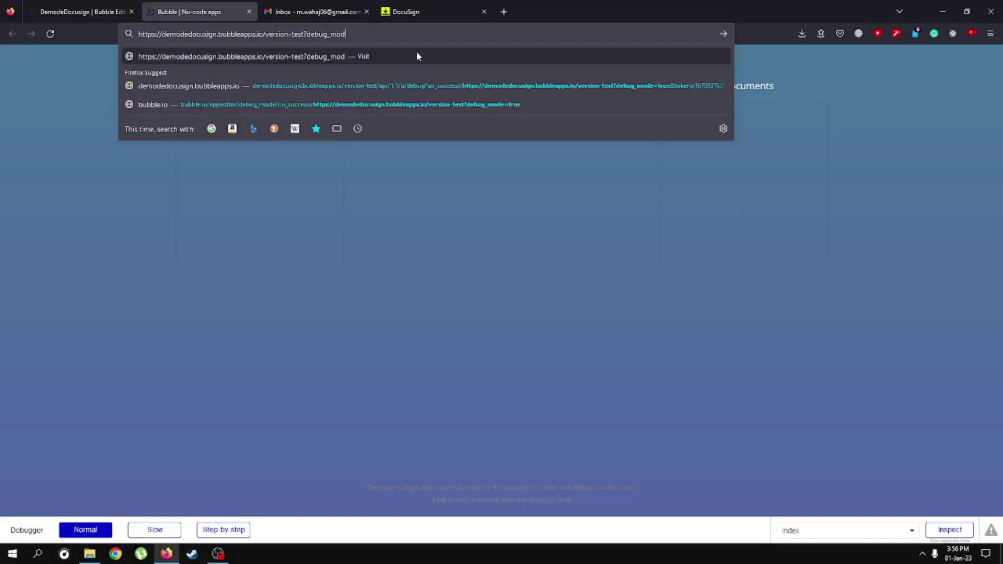
pyautogui.press('Return')
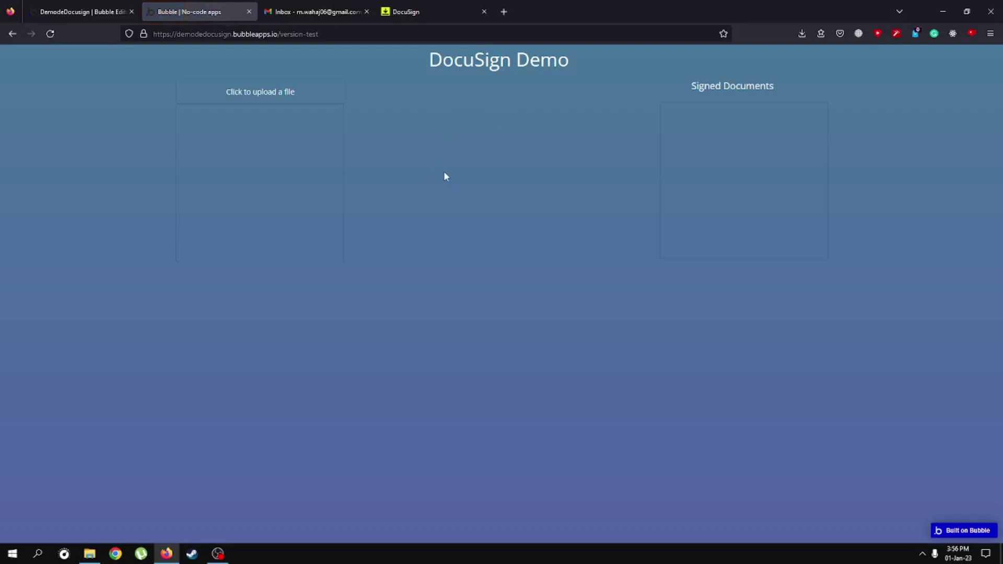
# Upload the Sample NDA PDF from the Desktop to the demo page and delete its entry from the uploaded files
pyautogui.moveTo(582, 60); pyautogui.dragTo(428, 61)
pyautogui.click(461, 133)
pyautogui.click(283, 94)
pyautogui.click(180, 86)
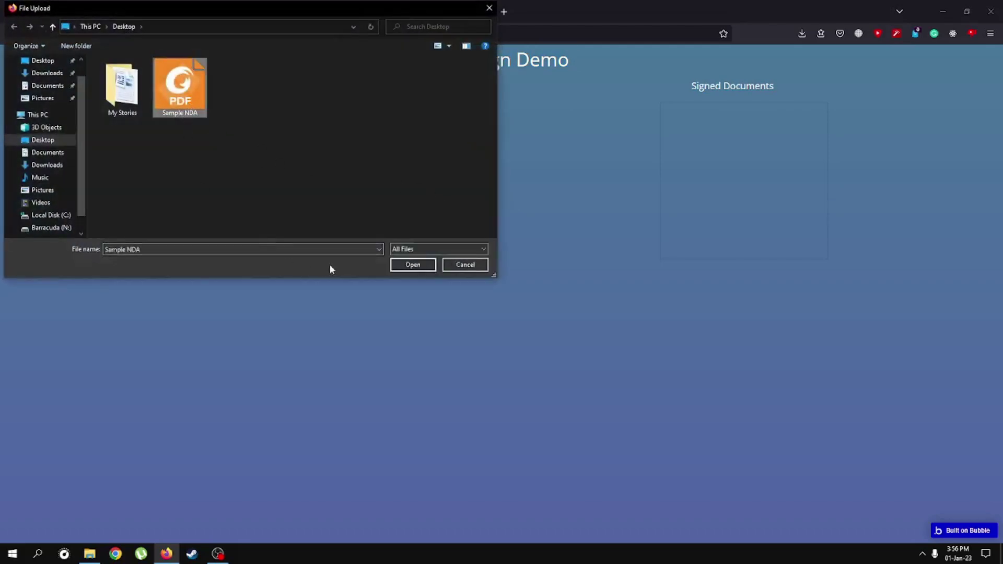
pyautogui.click(413, 264)
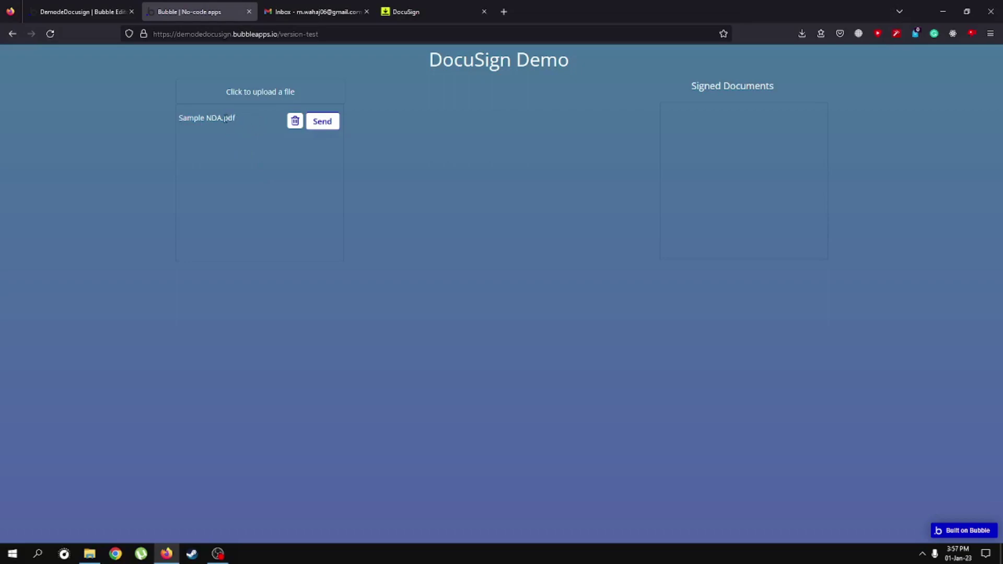
pyautogui.click(296, 122)
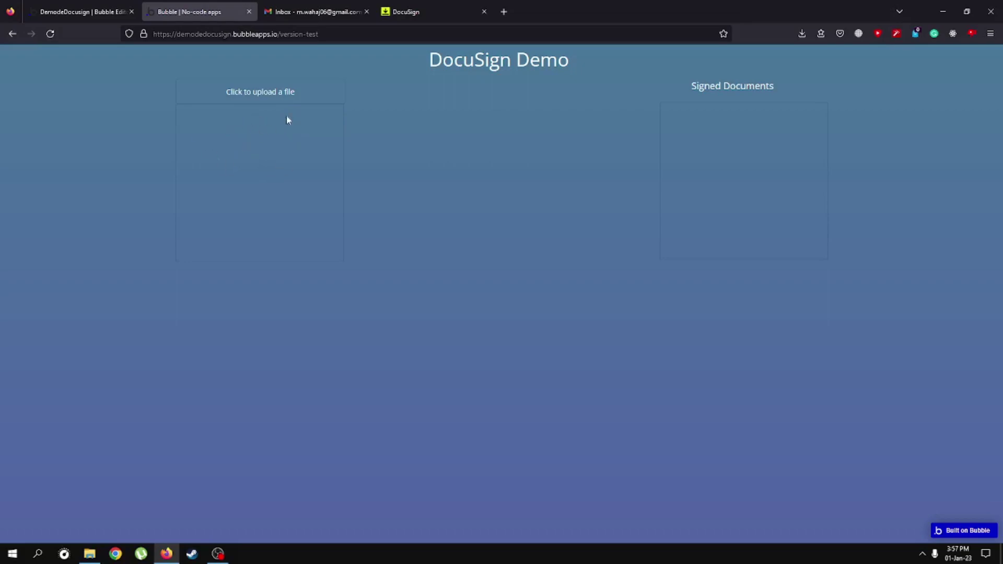
# Upload the Sample NDA PDF to the demo page and send it for signing, checking the Gmail inbox in between
pyautogui.click(273, 96)
pyautogui.click(408, 266)
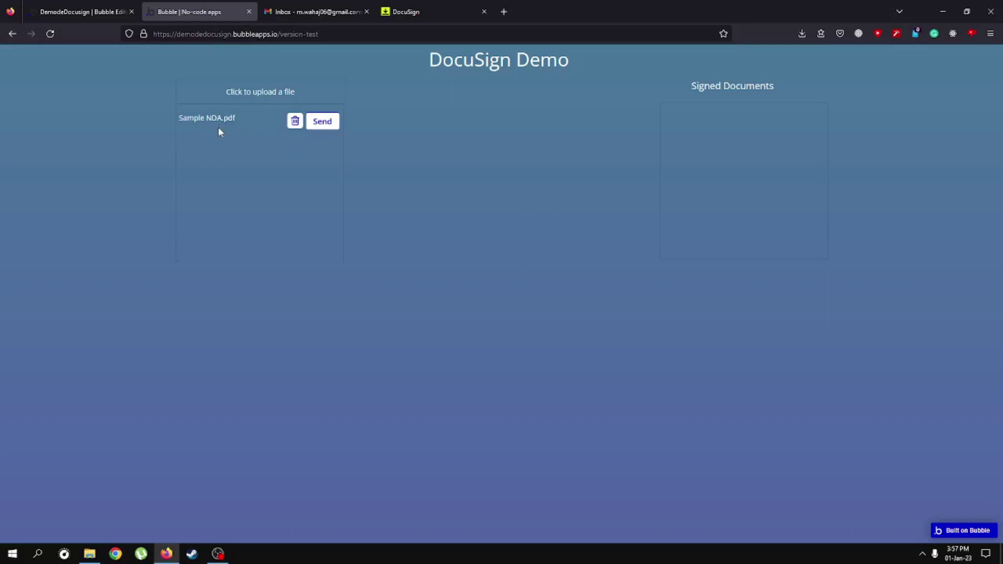
pyautogui.click(328, 125)
pyautogui.click(317, 12)
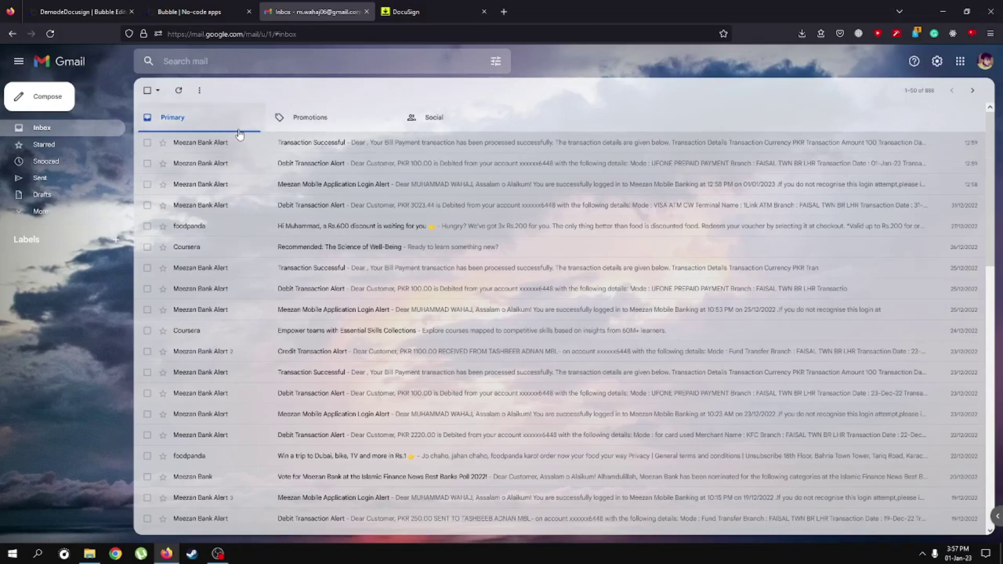
pyautogui.click(196, 14)
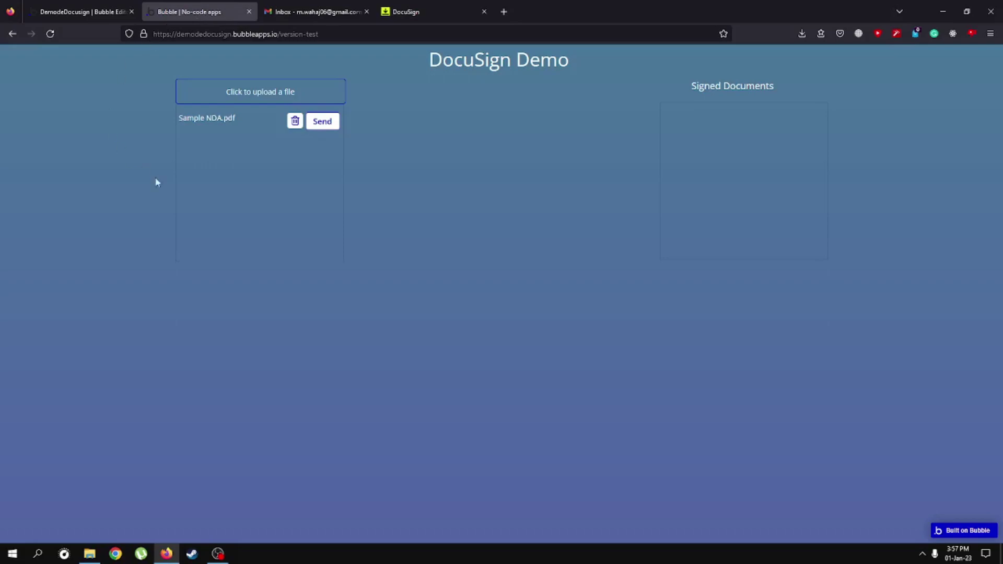
pyautogui.click(322, 122)
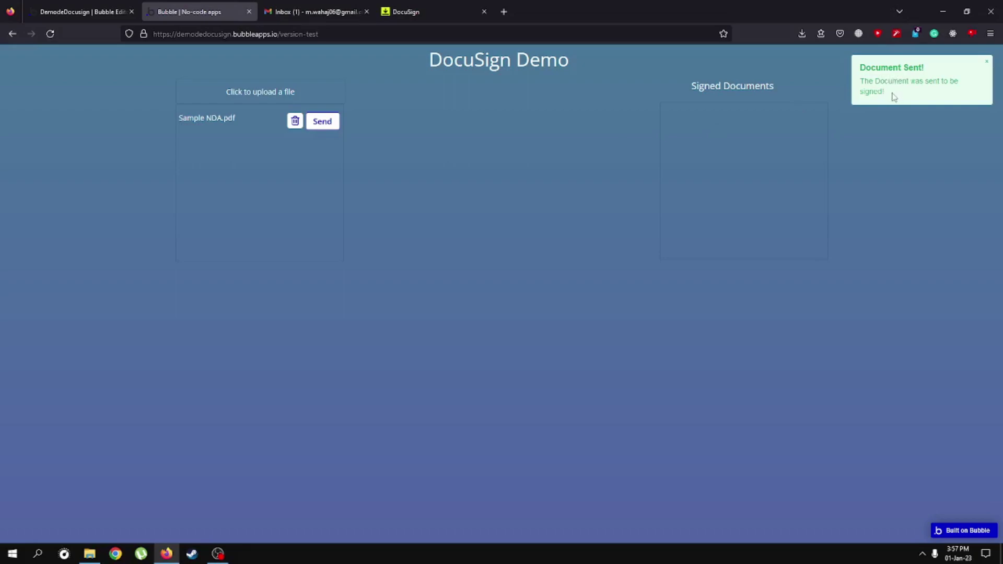
# Switch to Gmail, open the Docu Sign Testing email and continue to its document for review in DocuSign
pyautogui.click(291, 8)
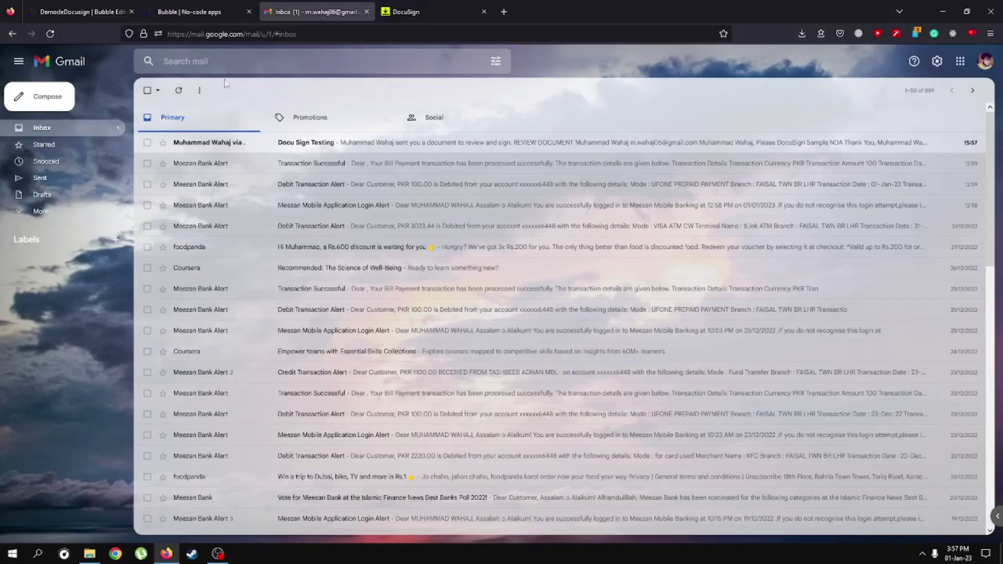
pyautogui.click(305, 148)
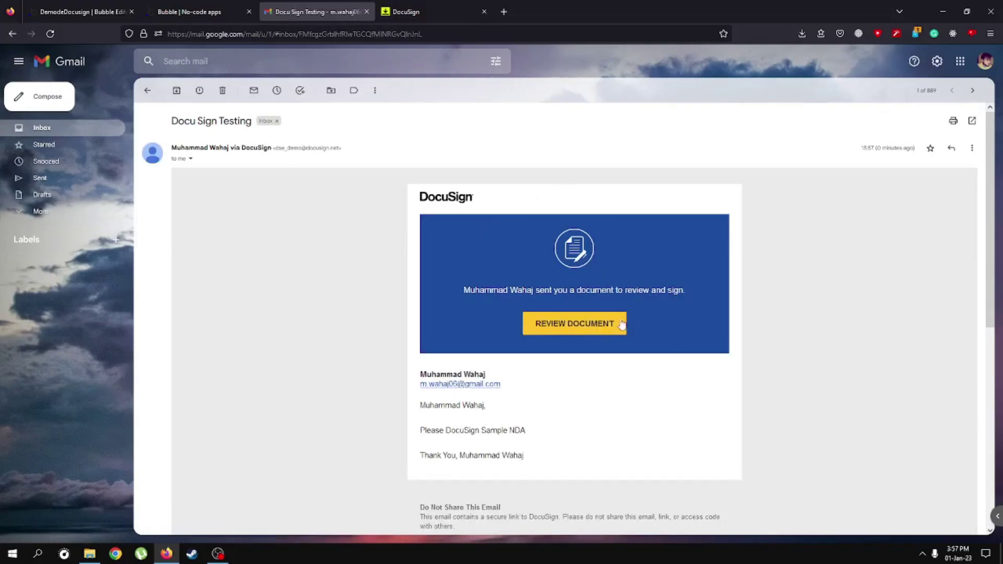
pyautogui.click(579, 325)
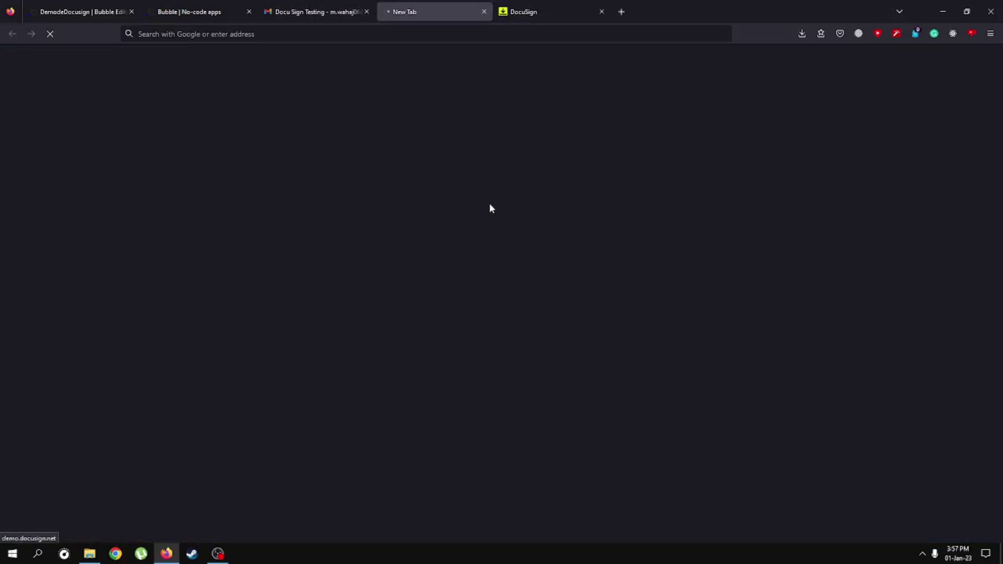
pyautogui.click(292, 11)
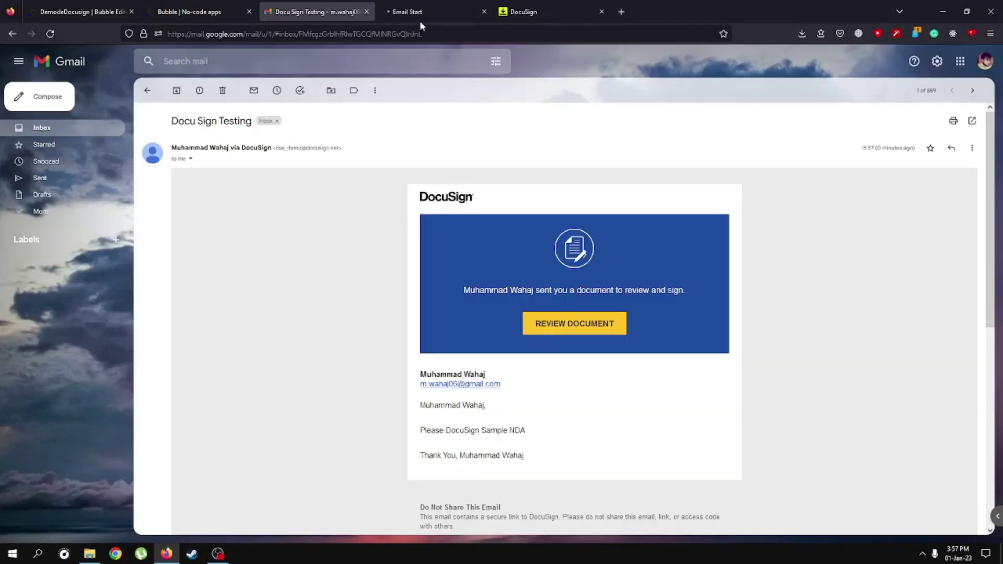
pyautogui.click(410, 11)
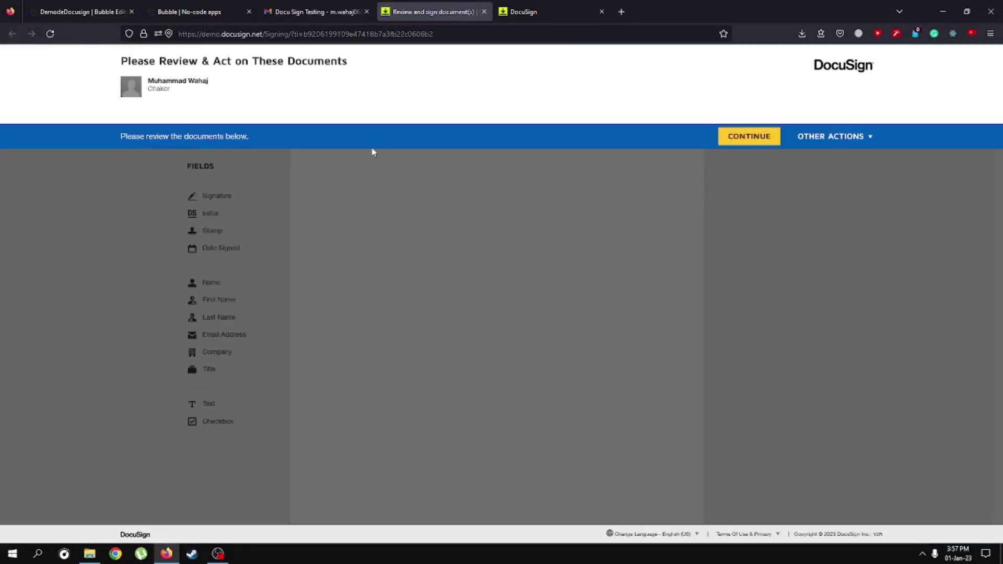
pyautogui.click(748, 136)
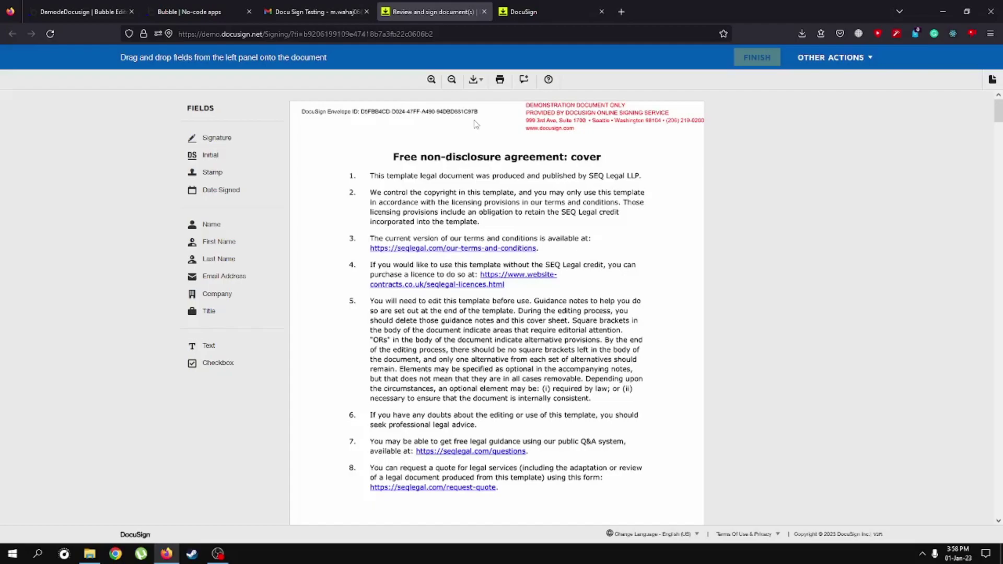
# Place two Date Signed fields and a Signature in the Disclosor's block of the NDA's Execution section
pyautogui.scroll(-3, 450, 218)
pyautogui.scroll(-10, 450, 219)
pyautogui.scroll(-15, 489, 224)
pyautogui.scroll(-13, 489, 222)
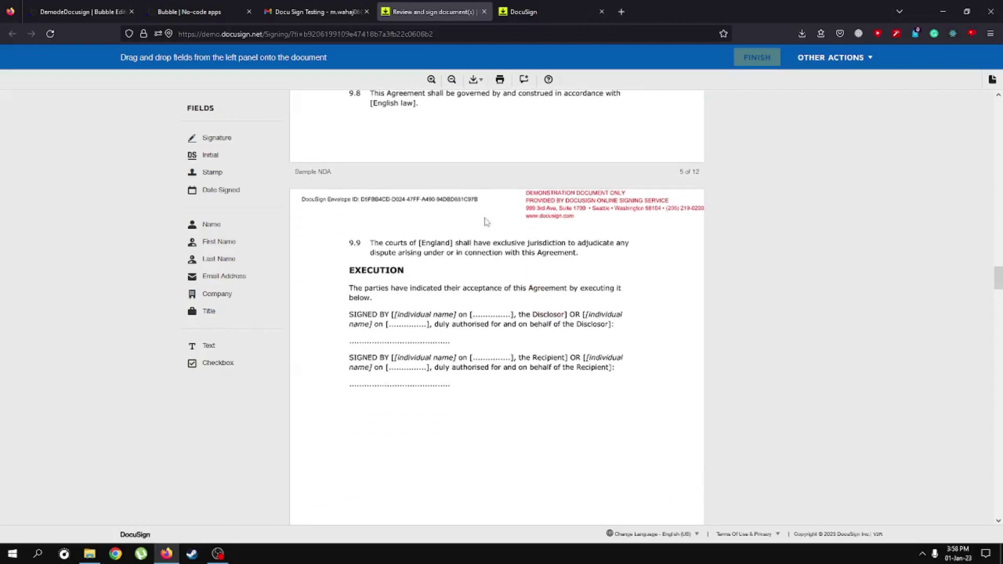
pyautogui.scroll(-2, 486, 221)
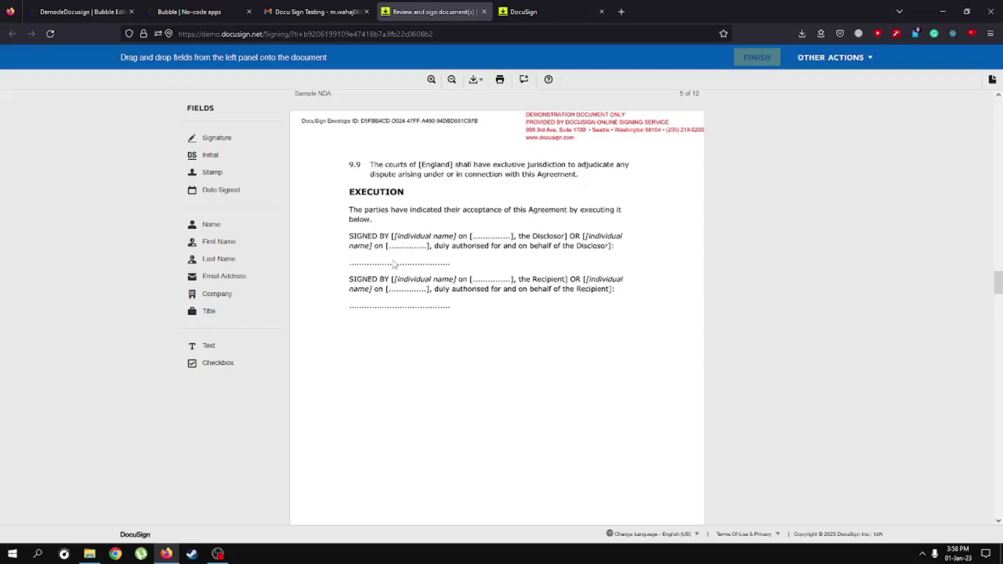
pyautogui.moveTo(206, 198); pyautogui.dragTo(509, 246)
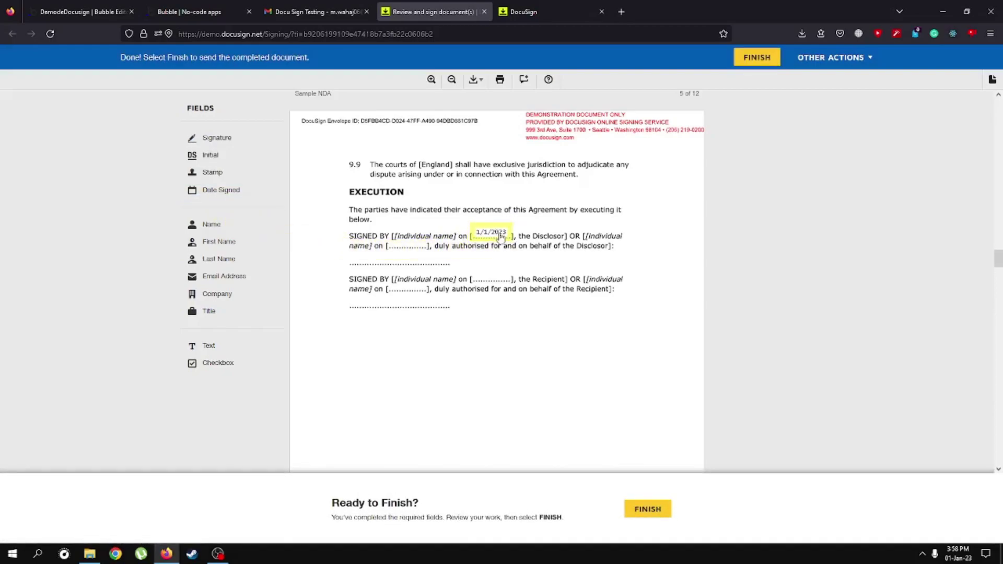
pyautogui.moveTo(215, 189); pyautogui.dragTo(386, 236)
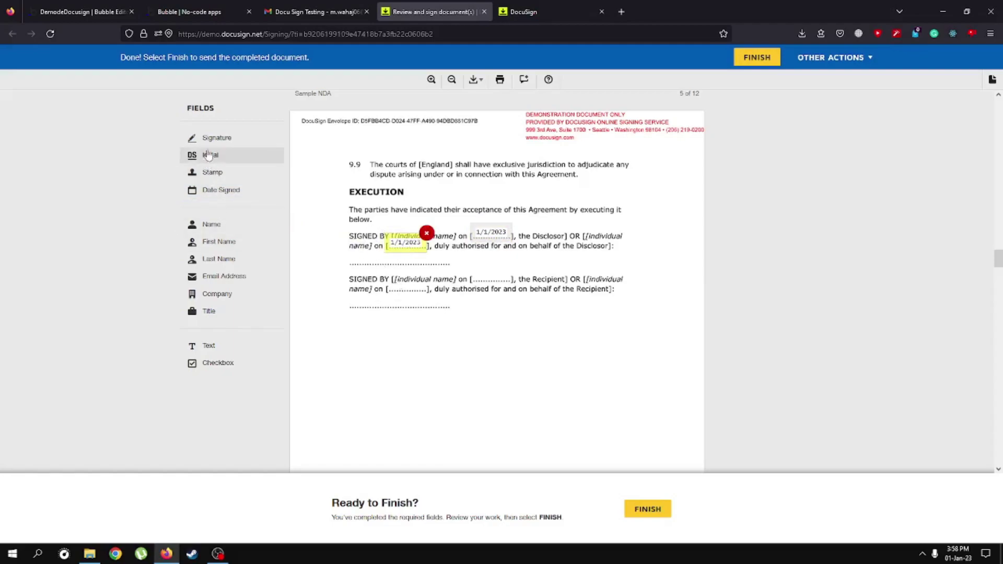
pyautogui.moveTo(215, 140)
pyautogui.mouseDown()
pyautogui.moveTo(309, 252)
pyautogui.moveTo(353, 246)
pyautogui.moveTo(385, 267)
pyautogui.moveTo(439, 274)
pyautogui.moveTo(409, 262)
pyautogui.mouseUp()
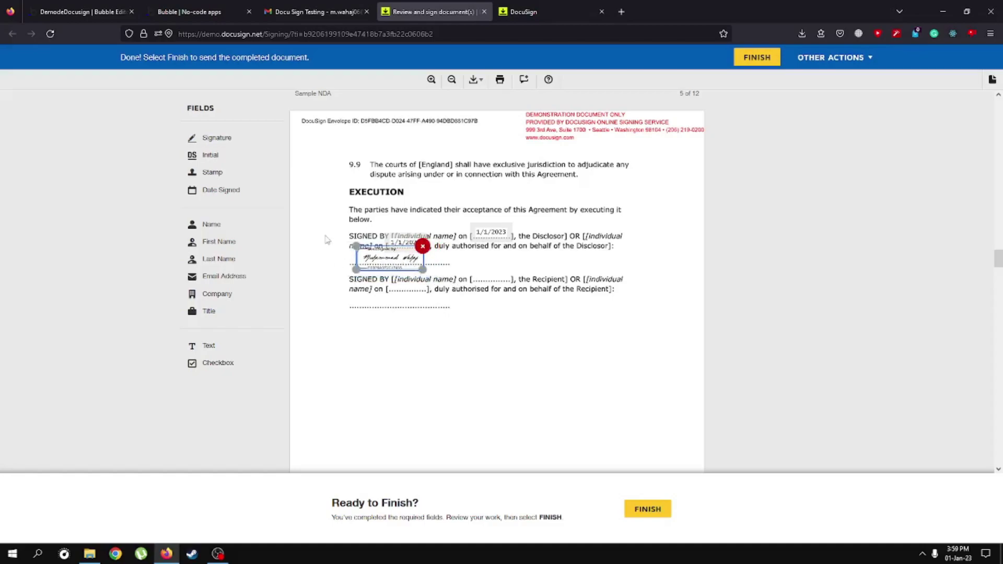
# Place two Date Signed fields and an Initial in the Recipient's block, and enlarge the initials on the signing line
pyautogui.moveTo(215, 193); pyautogui.dragTo(493, 275)
pyautogui.moveTo(215, 192); pyautogui.dragTo(387, 279)
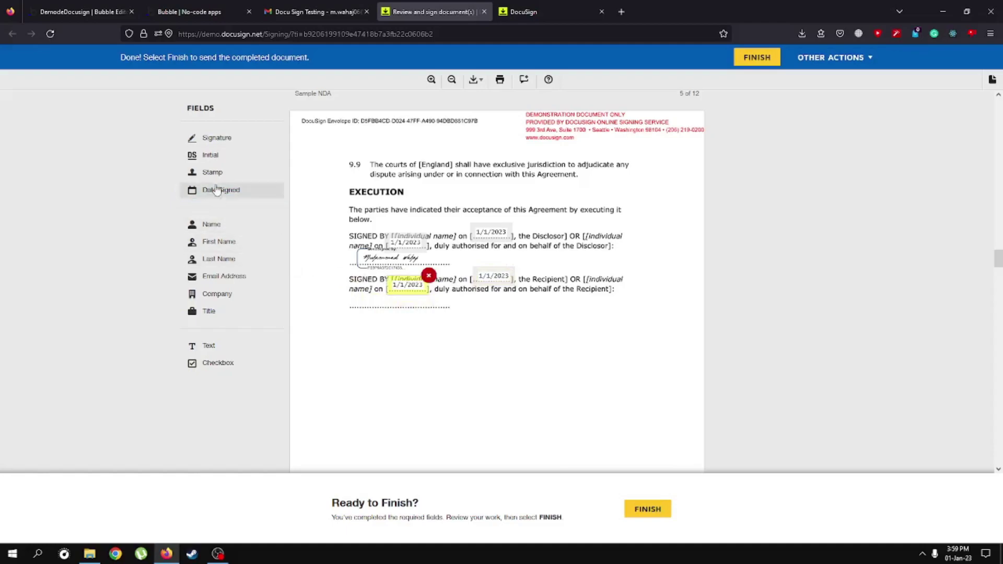
pyautogui.moveTo(209, 155)
pyautogui.mouseDown()
pyautogui.moveTo(357, 295)
pyautogui.moveTo(362, 289)
pyautogui.mouseUp()
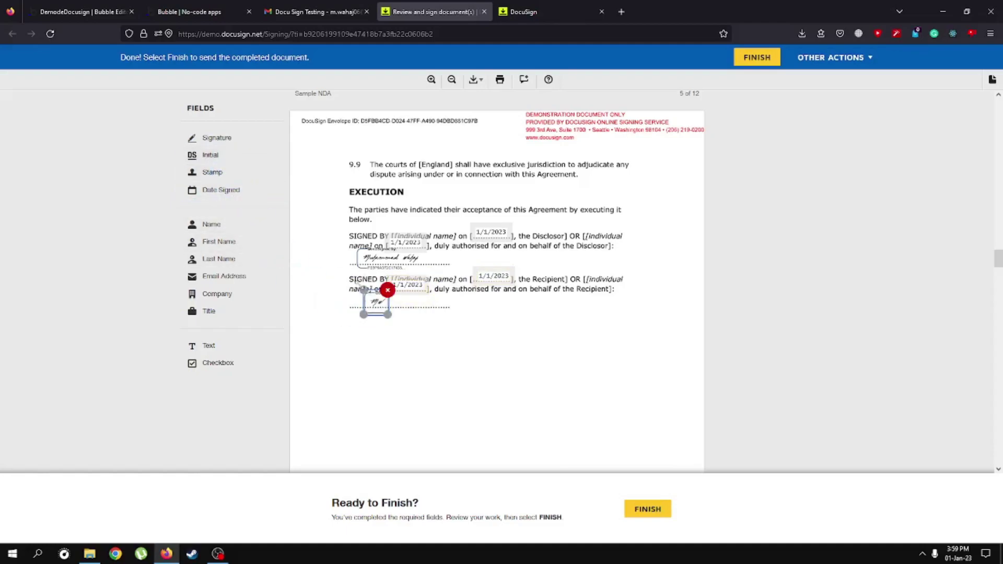
pyautogui.moveTo(410, 330)
pyautogui.mouseDown()
pyautogui.moveTo(423, 344)
pyautogui.moveTo(377, 311)
pyautogui.mouseUp()
pyautogui.click(484, 342)
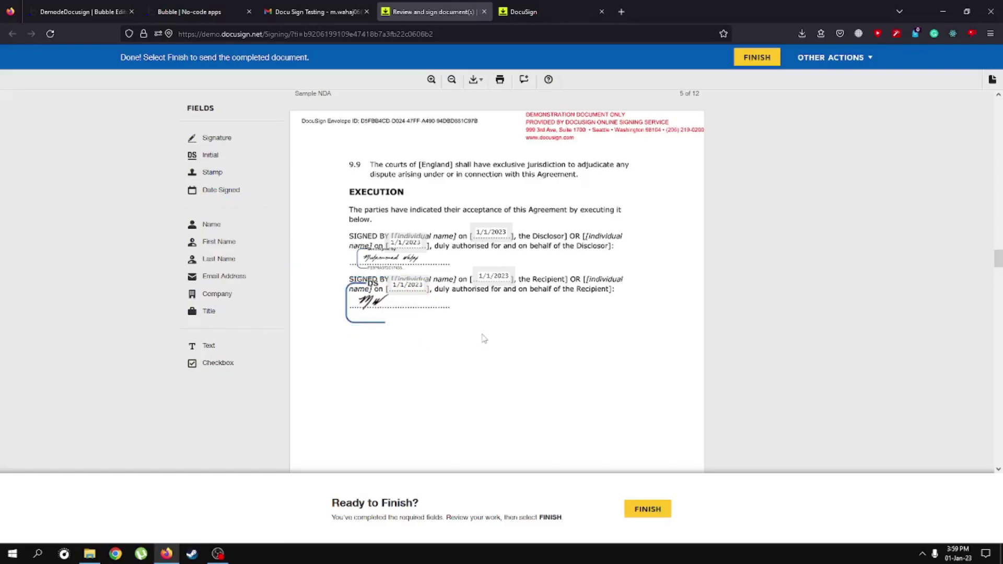
# Look over the NDA's remaining pages, finish signing and decline sending a completed copy to others
pyautogui.scroll(-4, 543, 300)
pyautogui.scroll(-8, 549, 296)
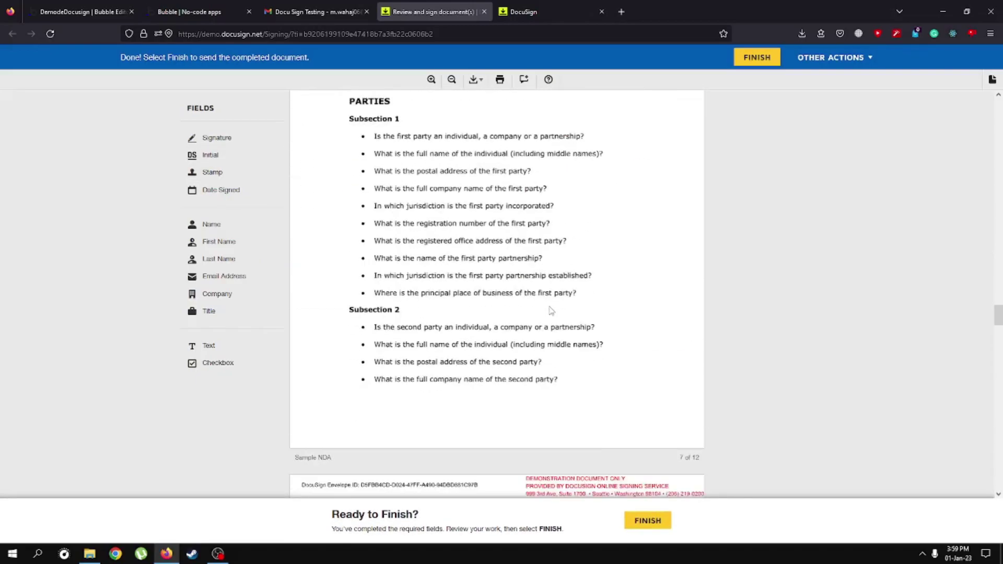
pyautogui.scroll(14, 553, 301)
pyautogui.scroll(5, 555, 305)
pyautogui.scroll(-3, 555, 305)
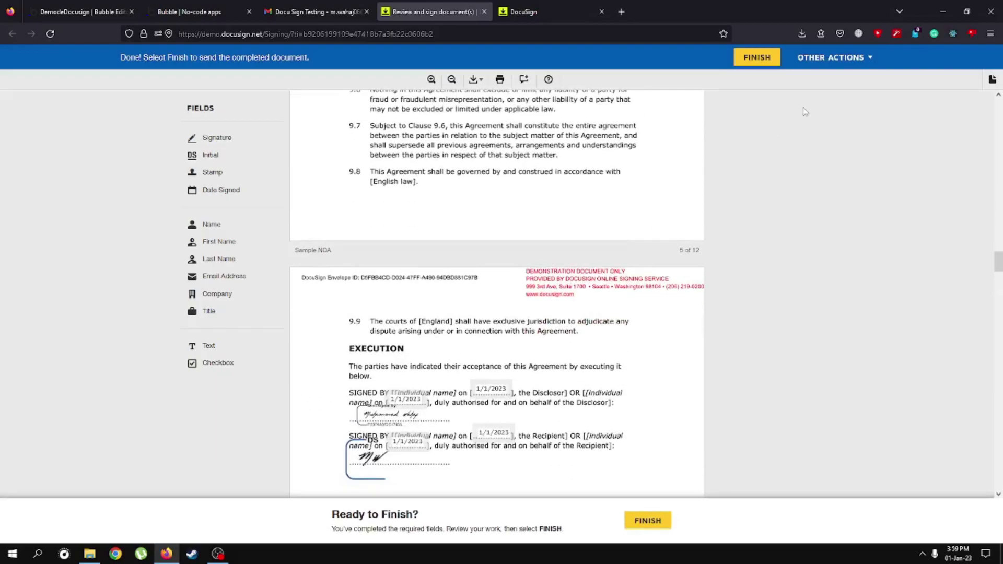
pyautogui.click(757, 58)
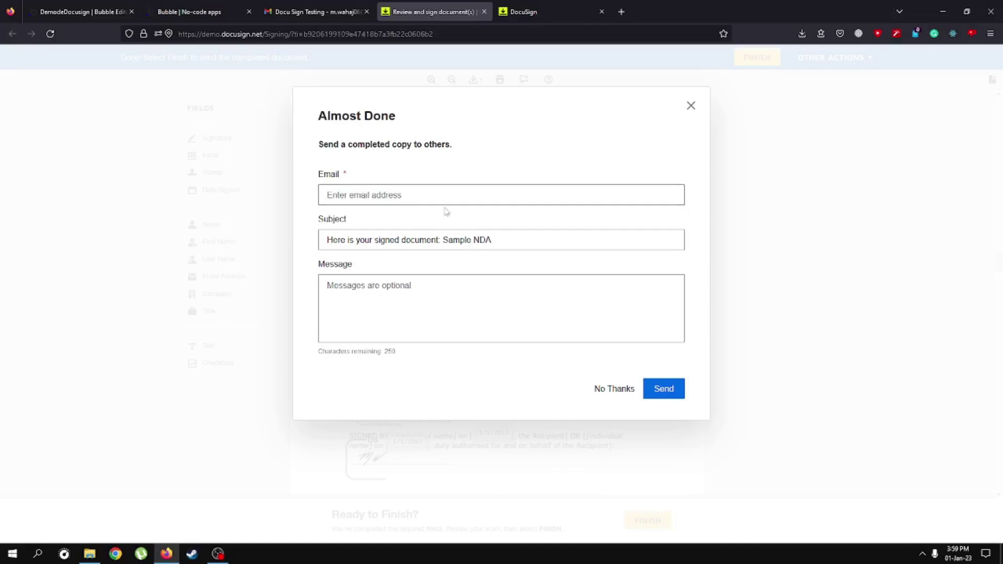
pyautogui.click(608, 390)
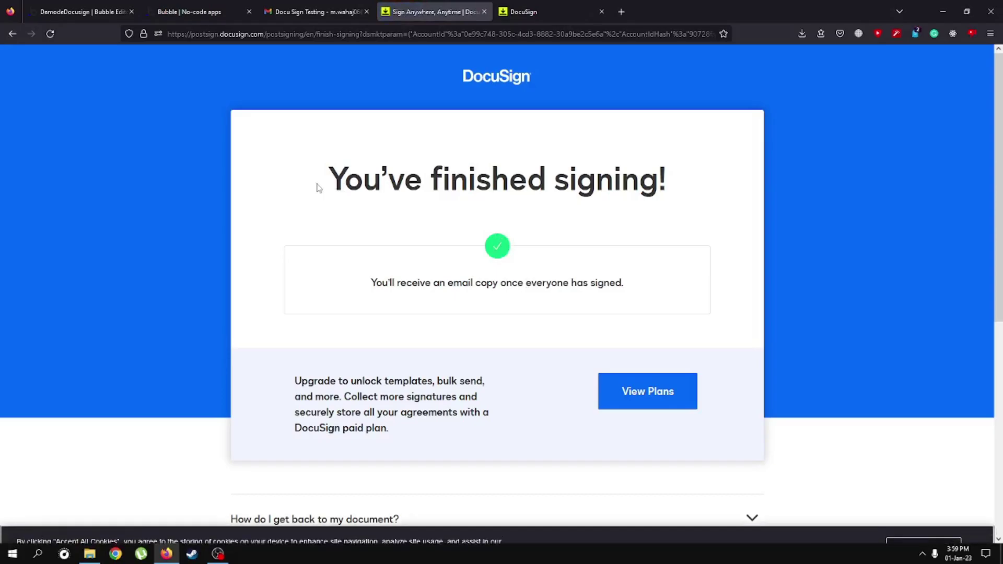
# Review the DocuSign signing completion page and return to the running demo page in Bubble
pyautogui.moveTo(328, 180); pyautogui.dragTo(661, 248)
pyautogui.scroll(-5, 545, 253)
pyautogui.scroll(5, 528, 260)
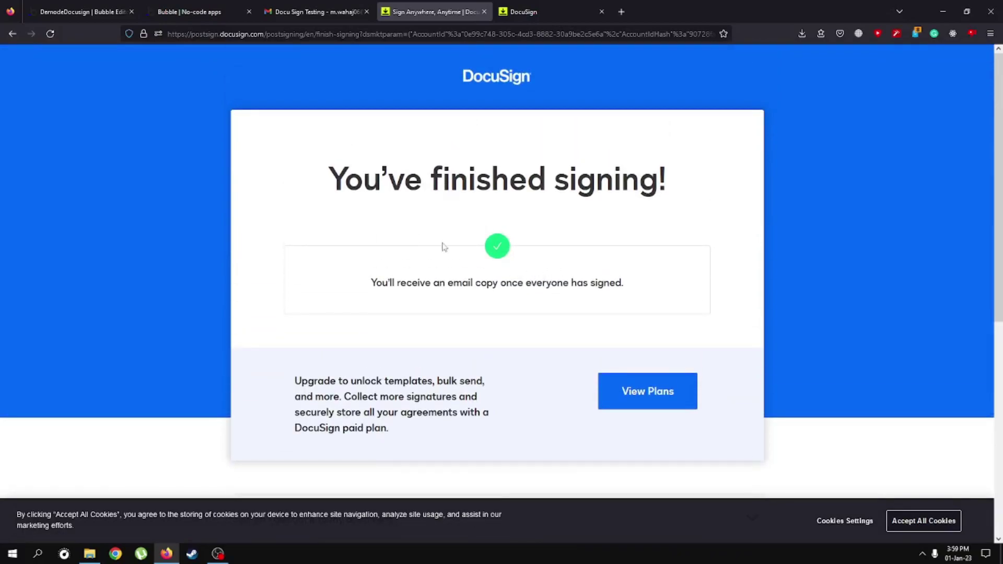
pyautogui.click(186, 7)
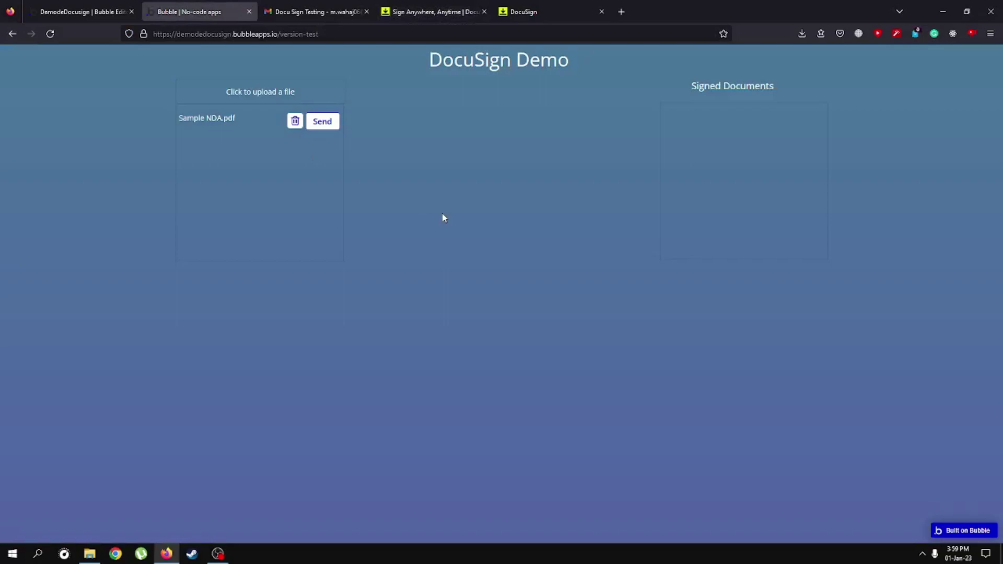